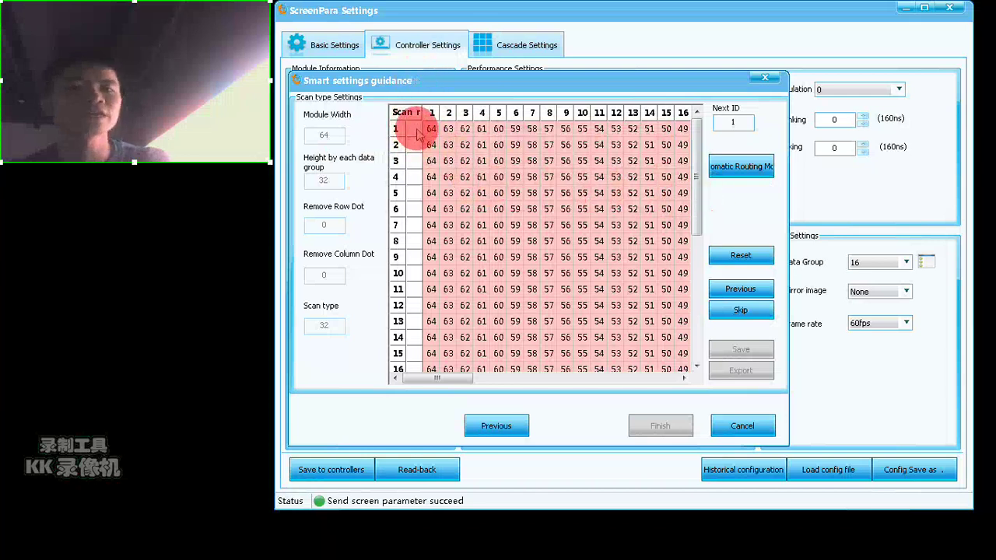
- Dismiss the scan-finished notice, finish smart scan guidance, and decline exporting module information
scroll(683, 222, down, 3)
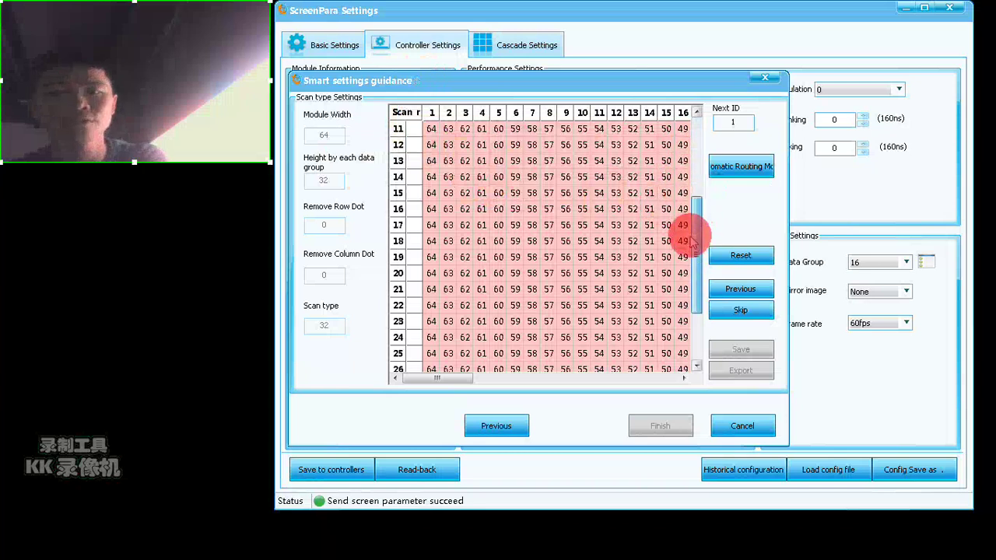
scroll(692, 179, up, 3)
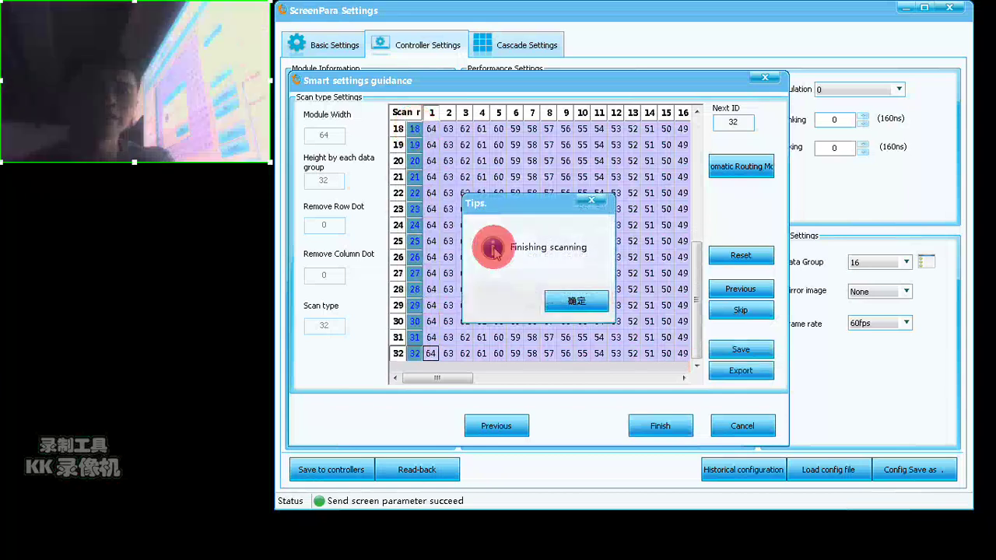
click(577, 302)
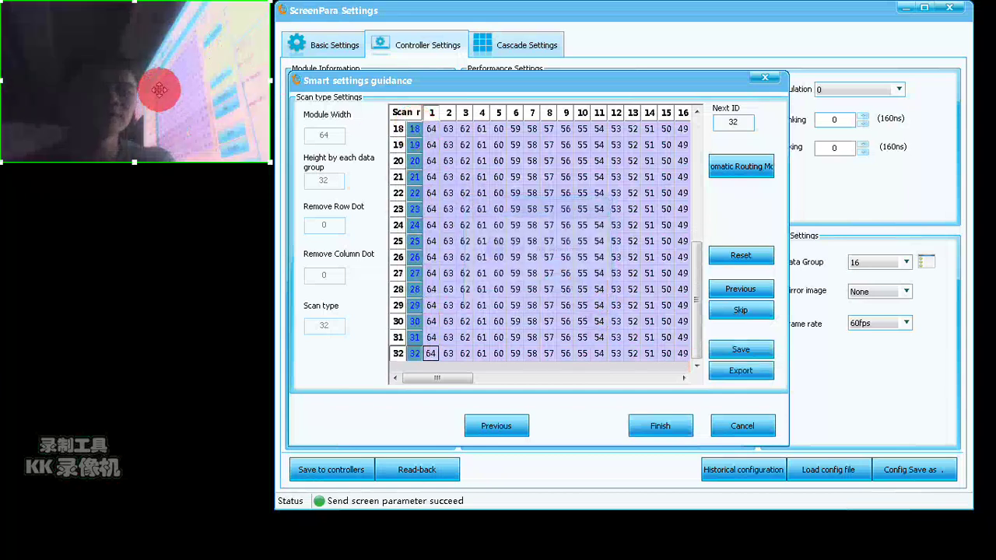
click(669, 431)
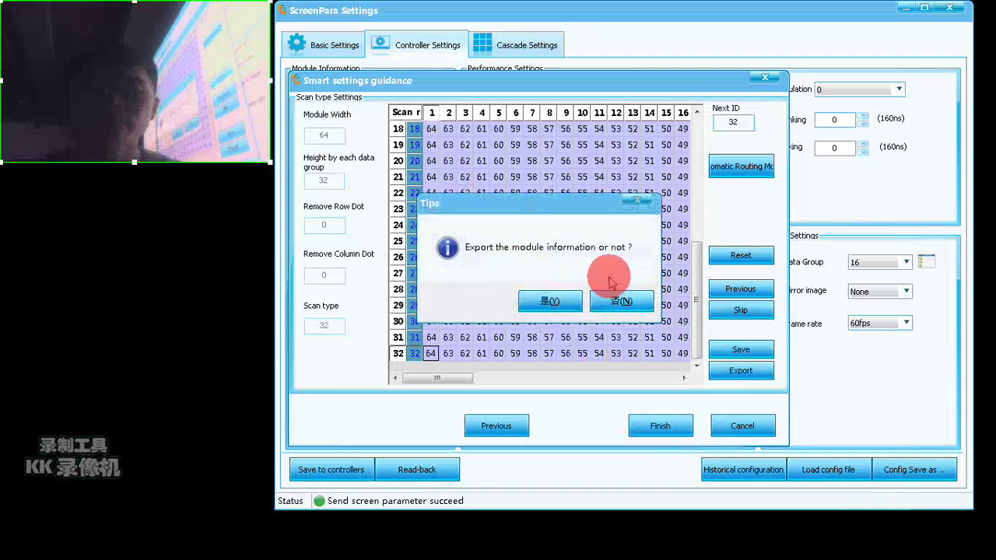
click(629, 305)
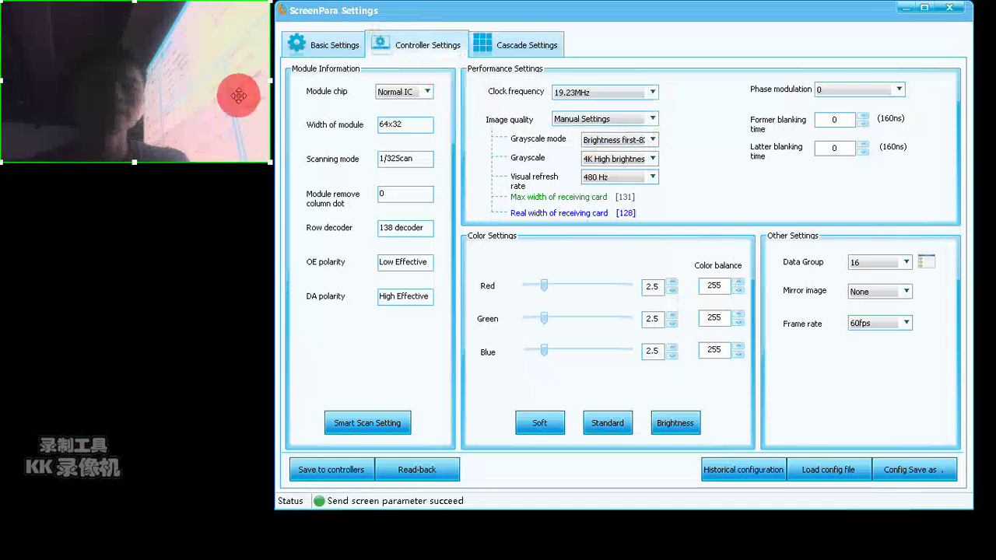
- Set clock frequency to 22.73MHz and grayscale to 32K Normal brightness
click(652, 93)
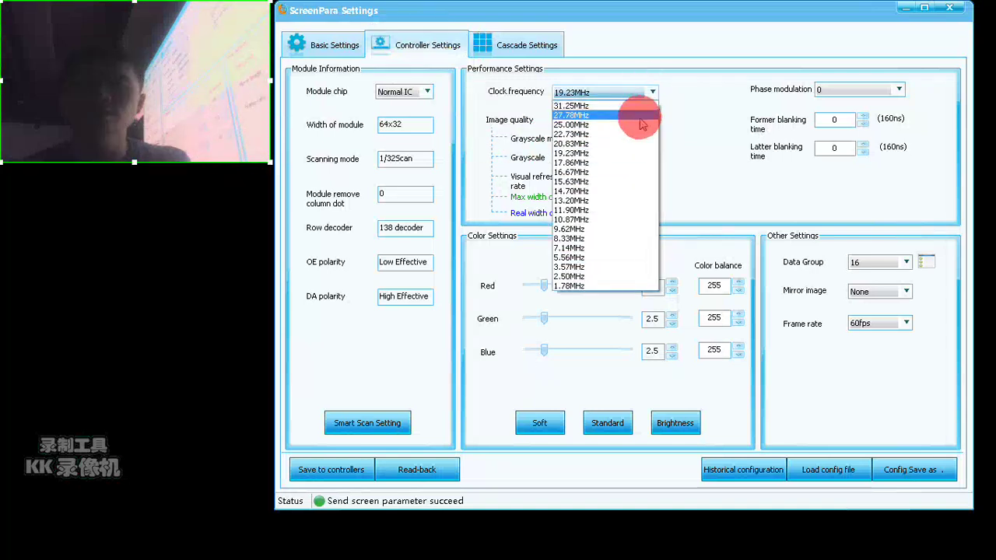
click(576, 134)
click(652, 140)
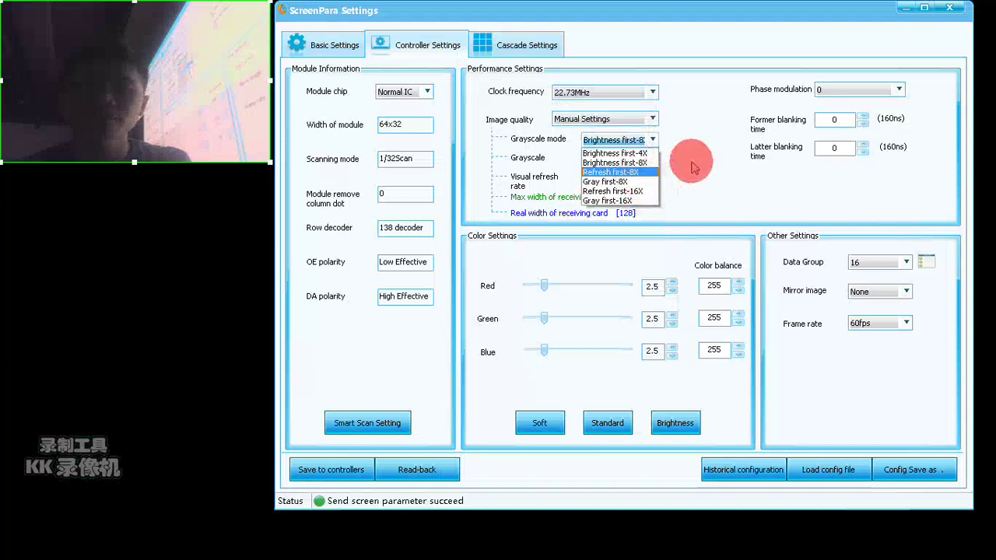
click(662, 150)
click(655, 157)
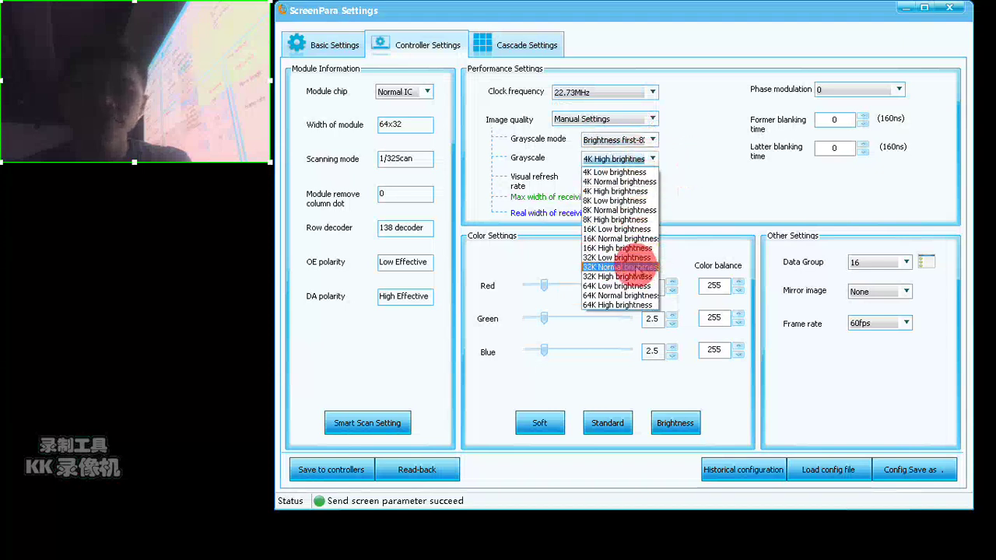
click(634, 264)
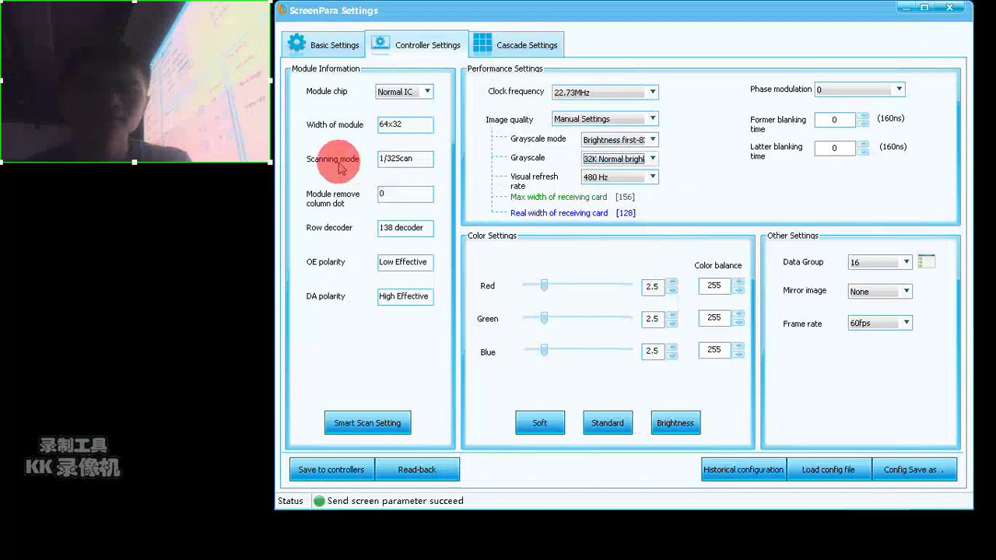
- Switch grayscale mode to Refresh first-16X, raising the refresh rate to 960 Hz
click(646, 177)
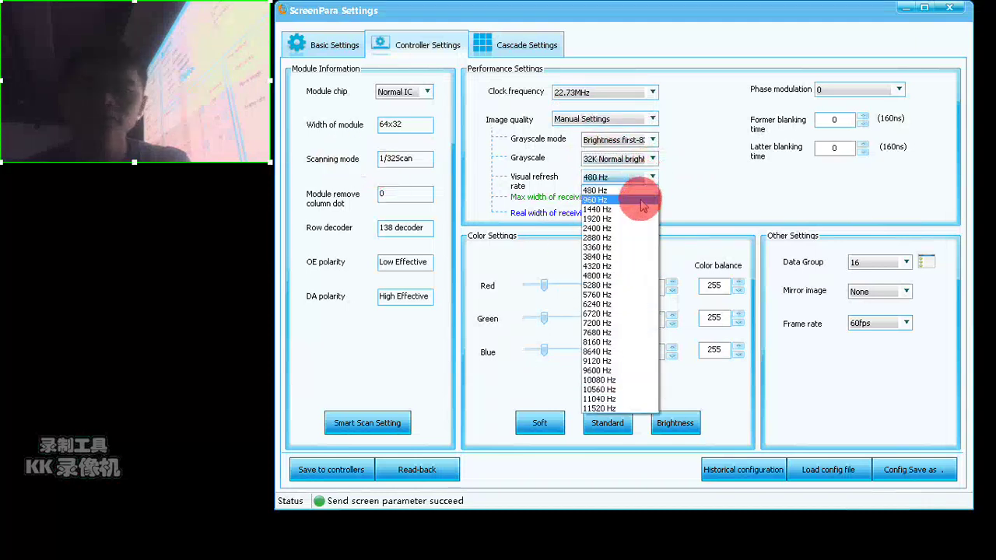
click(611, 175)
click(645, 140)
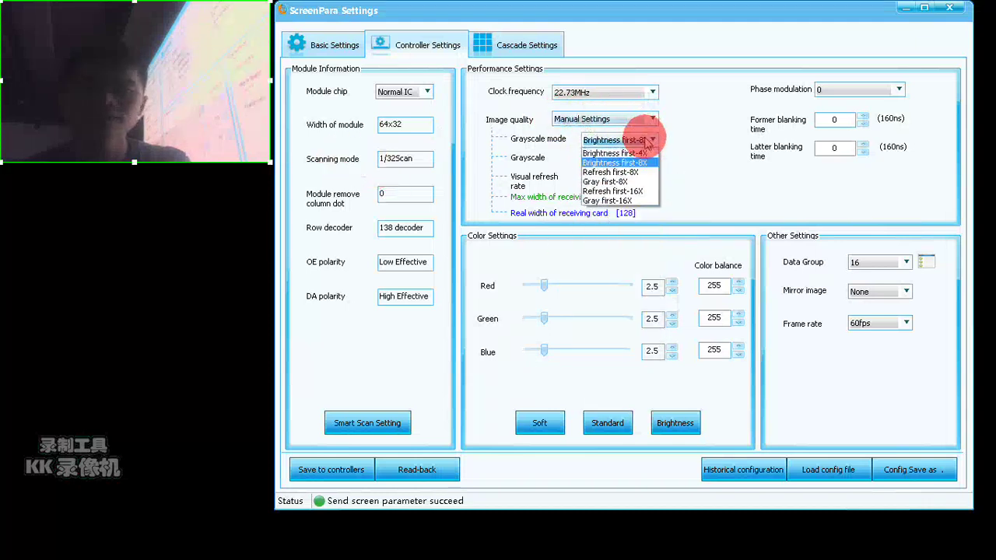
click(638, 191)
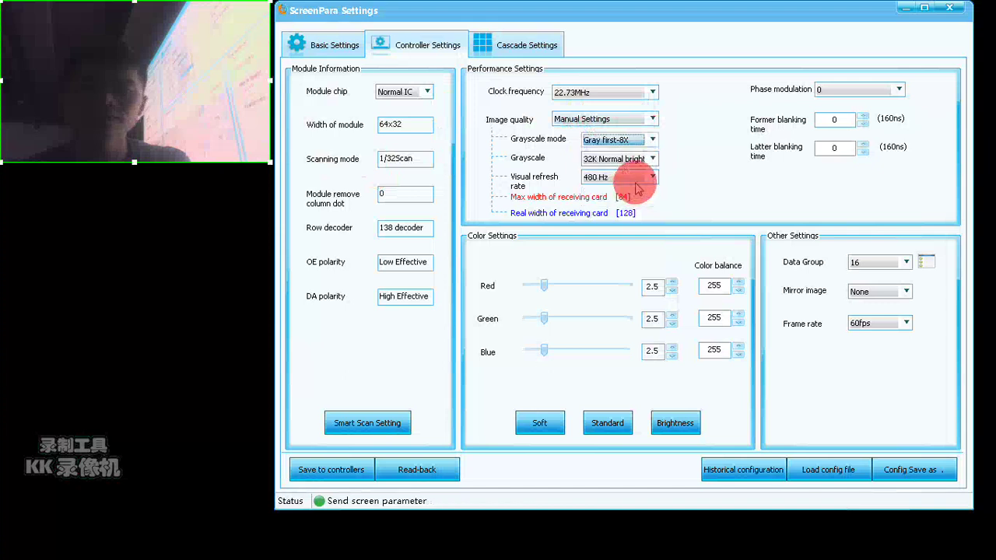
click(654, 140)
click(639, 196)
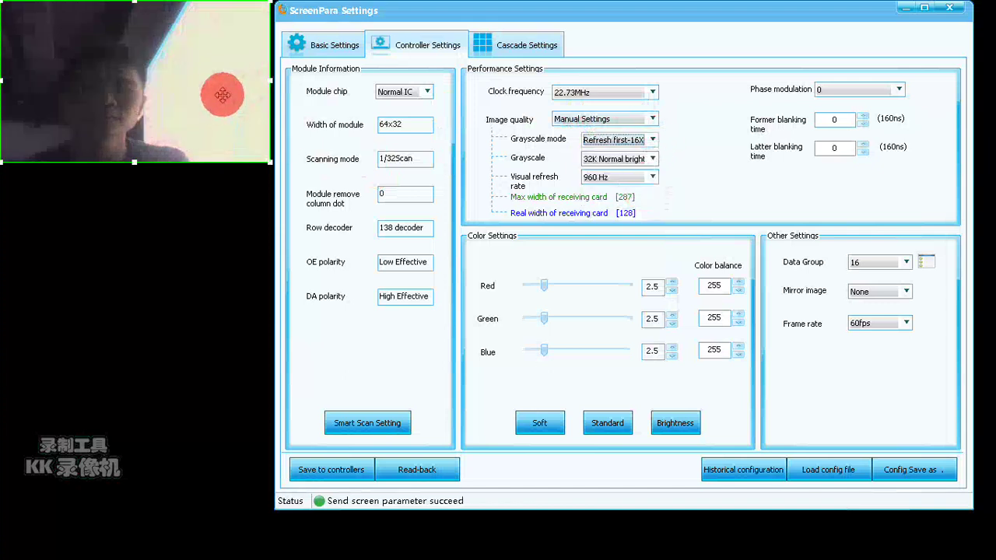
click(646, 140)
click(638, 192)
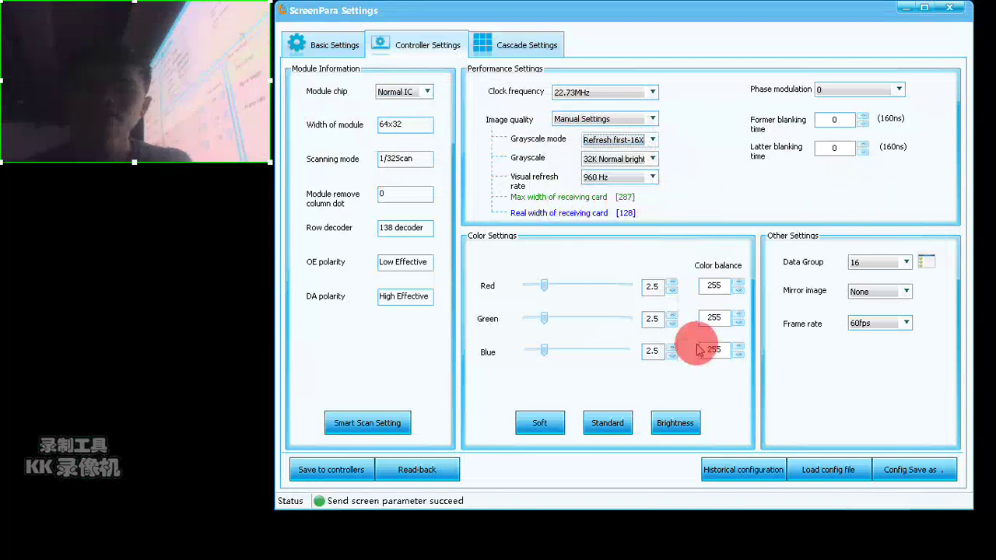
- Apply the Standard and Brightness presets for 3.2 gamma, then try a 1920 Hz refresh rate
click(605, 423)
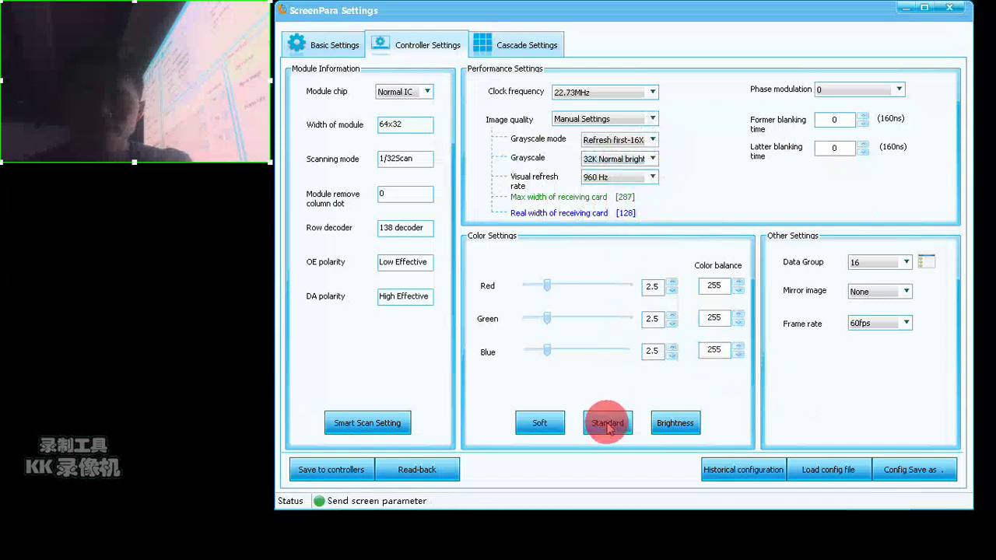
click(675, 424)
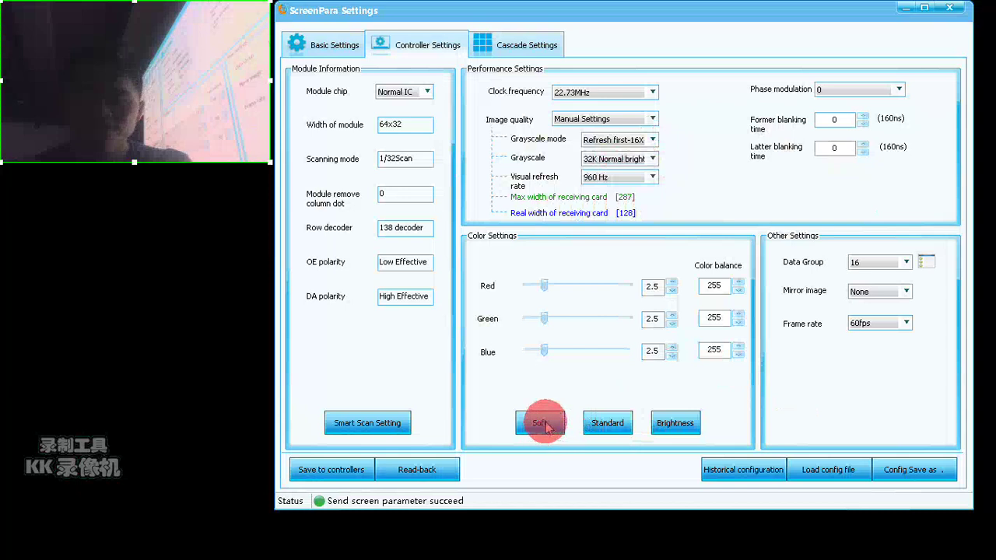
click(652, 177)
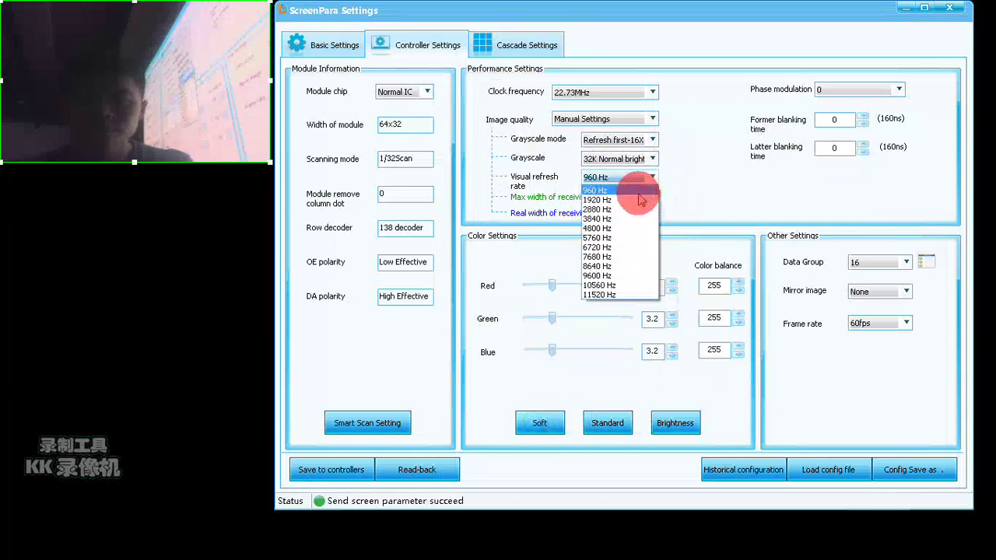
click(648, 200)
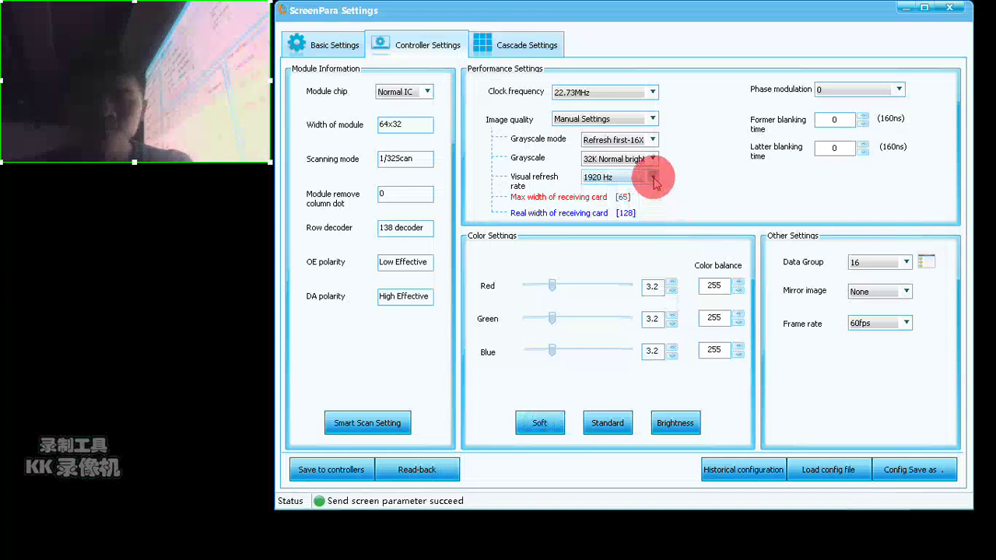
- Return the refresh rate to 960 Hz and set grayscale to 16K Normal brightness
click(654, 179)
click(624, 187)
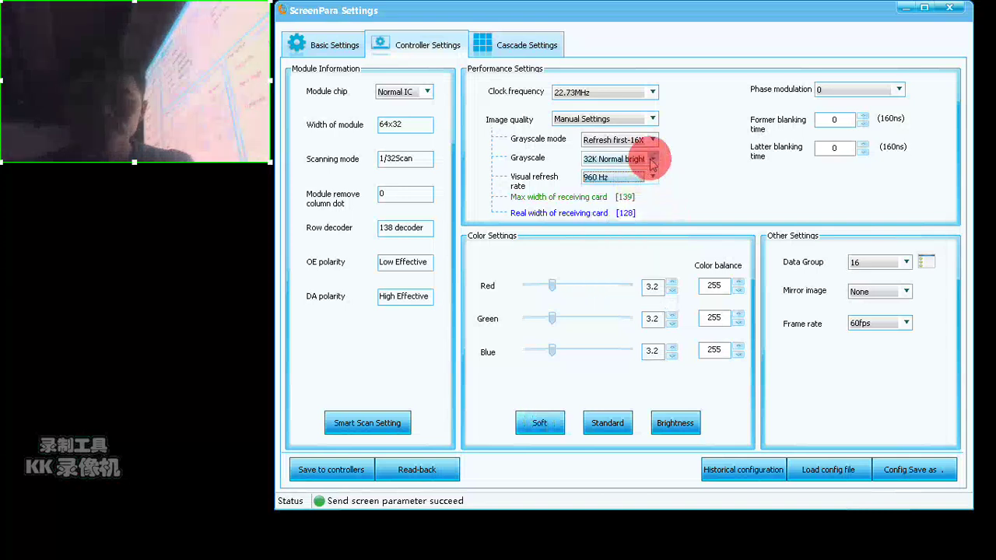
click(652, 160)
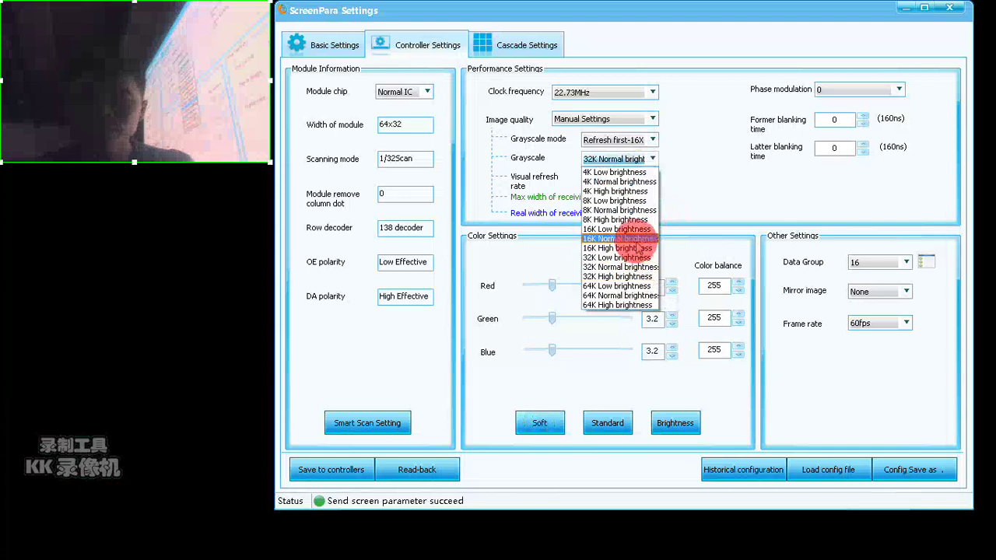
click(619, 238)
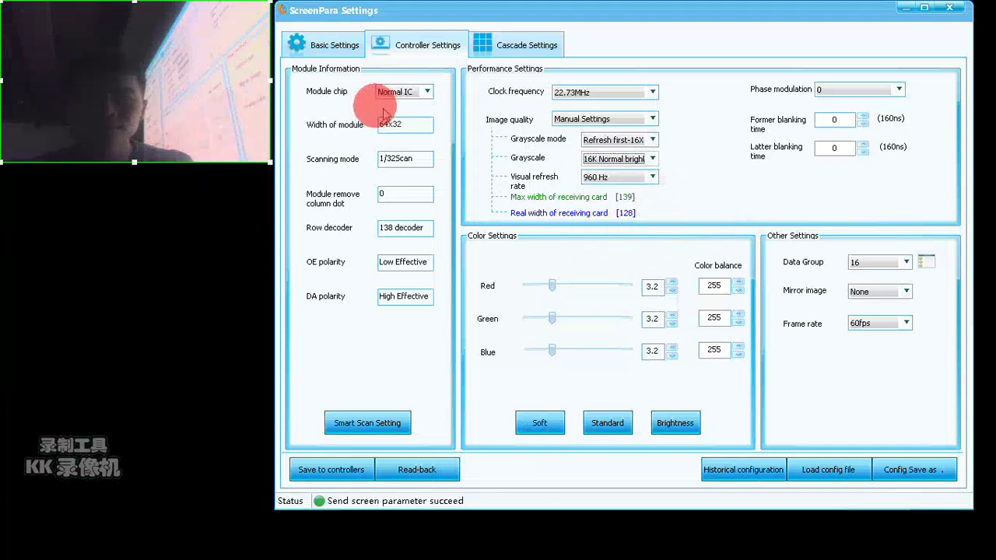
- Run the cascade Guide with 12 receiving cards wide by 1 high
click(522, 49)
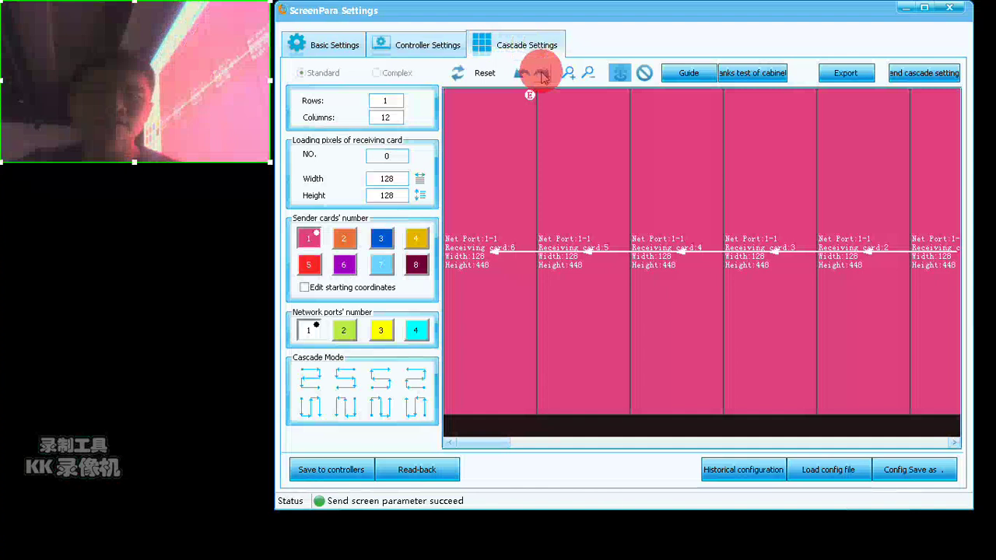
click(687, 74)
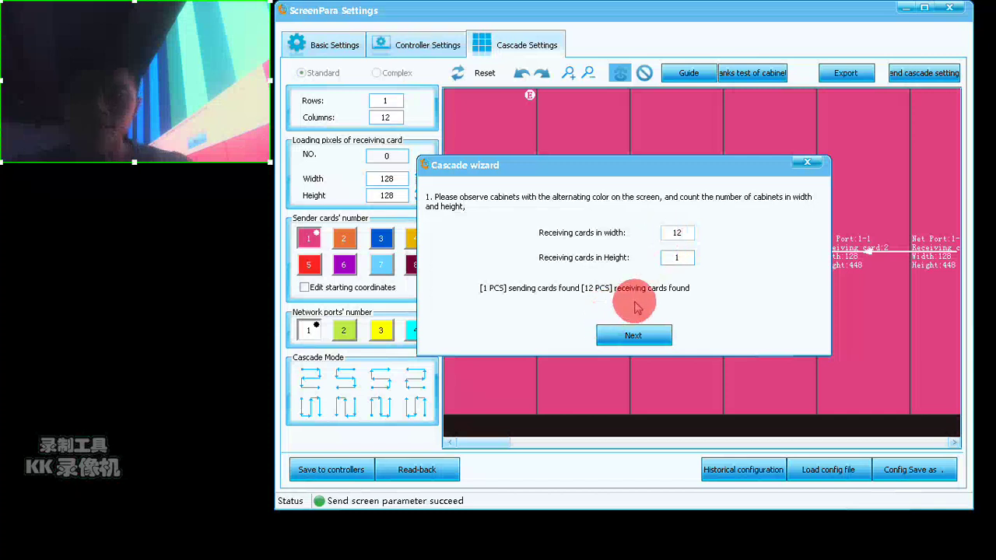
double_click(683, 235)
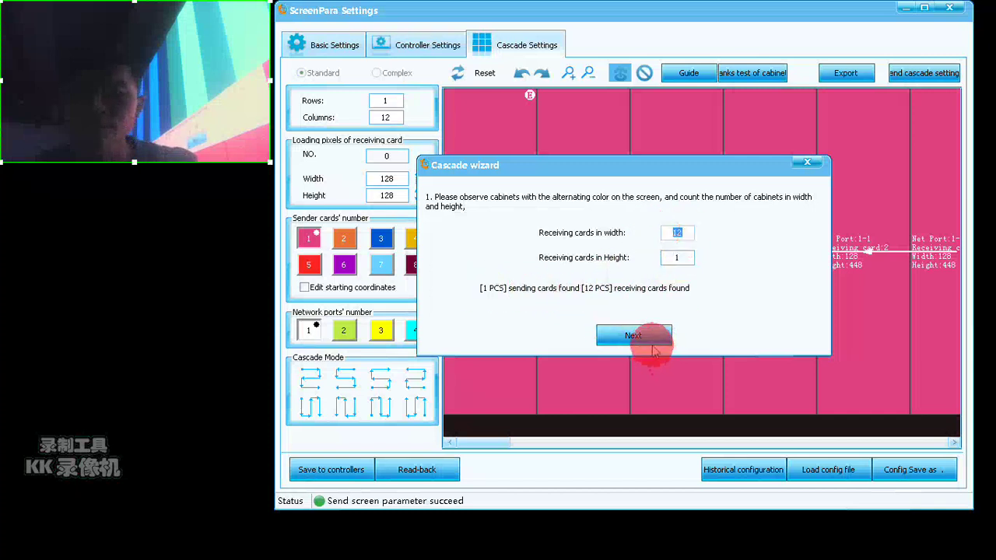
click(650, 341)
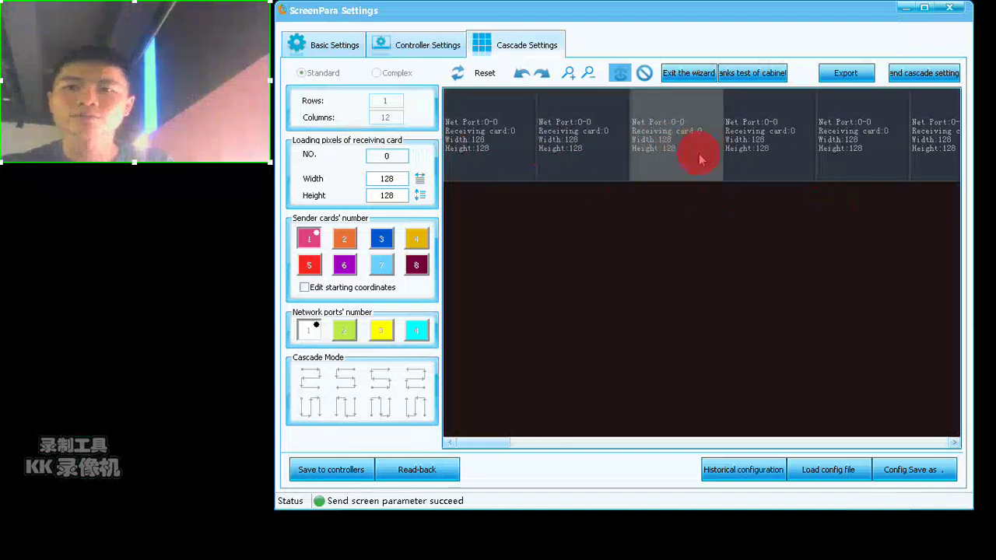
- Assign cells six through one as port 1 cards 1–6, right to left
click(936, 142)
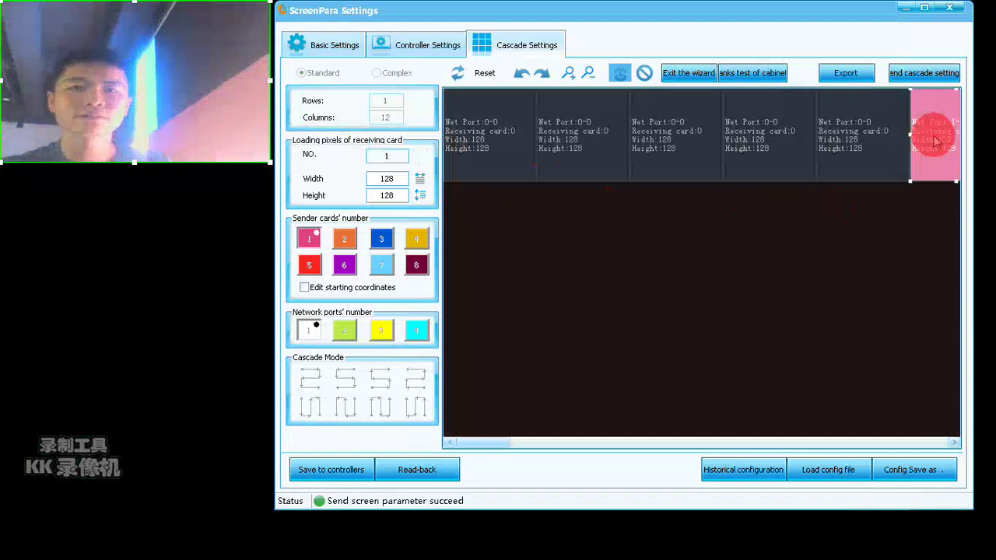
click(869, 153)
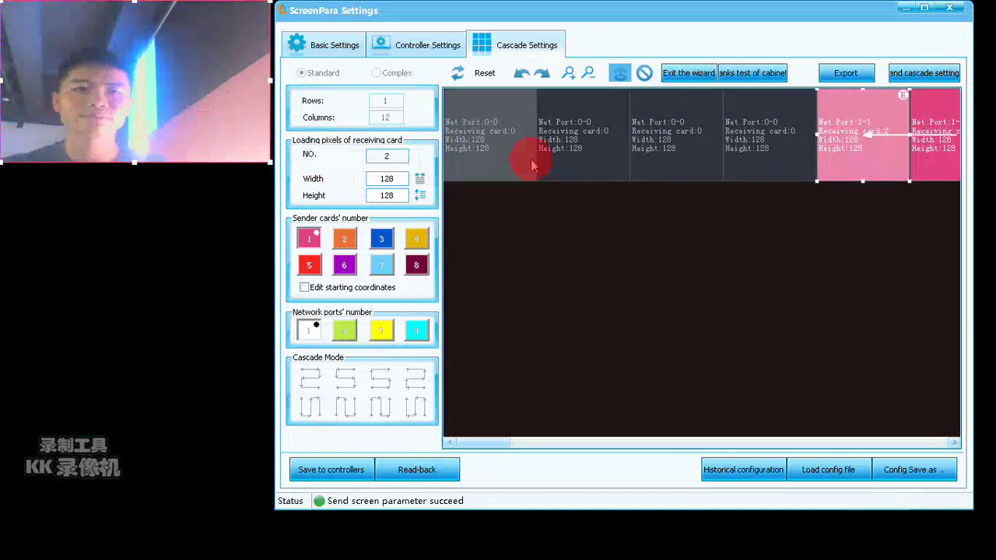
click(751, 140)
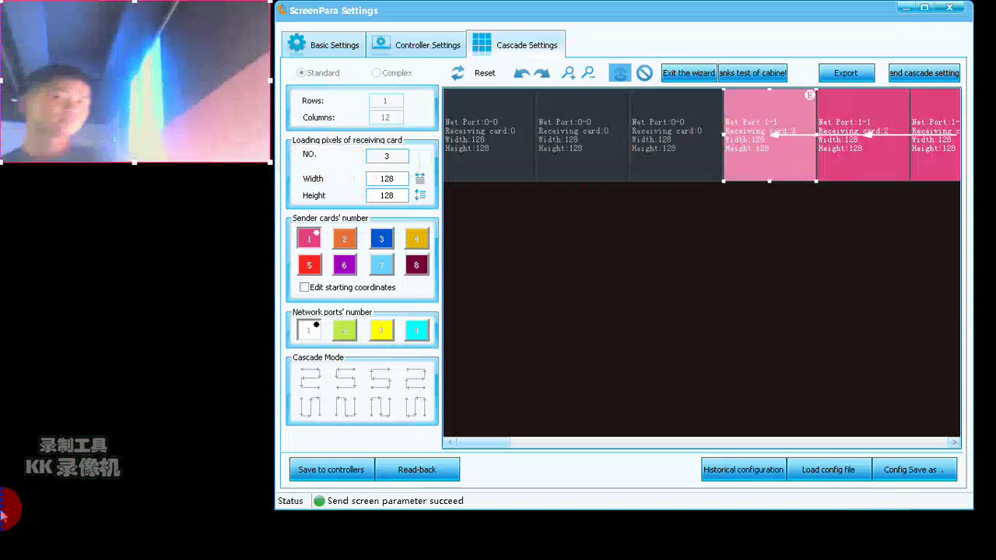
click(665, 111)
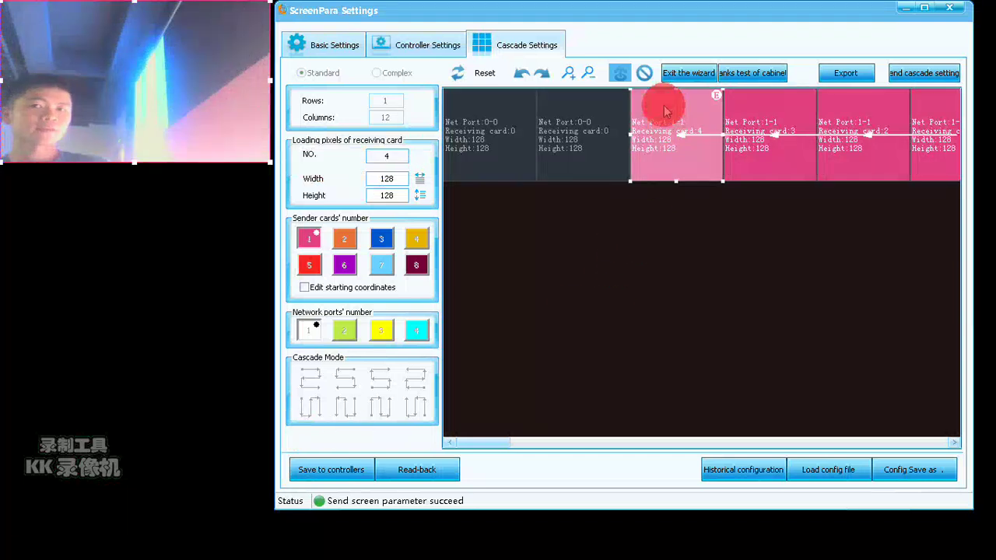
click(589, 130)
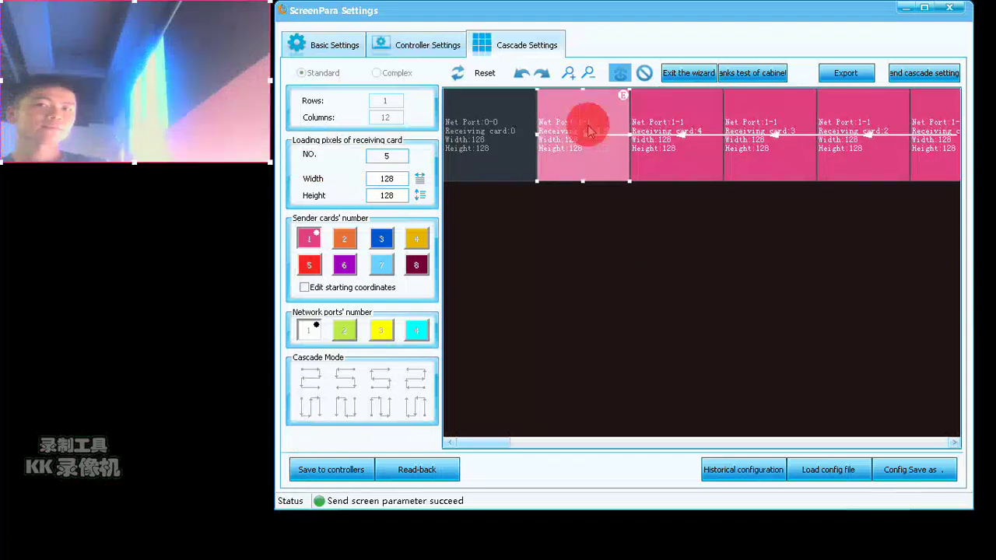
click(472, 123)
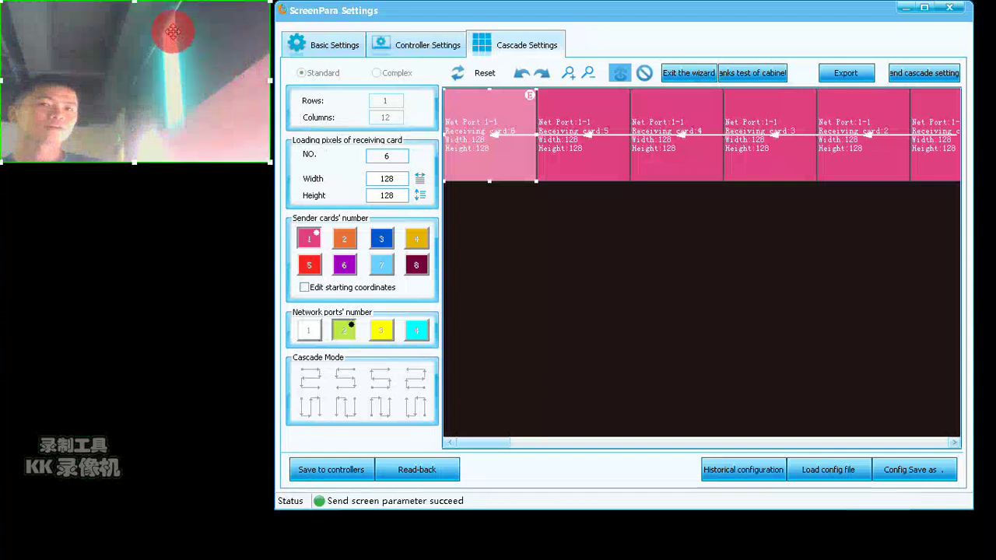
- Assign cells seven through twelve as port 2 cards 1–6, left to right
drag(489, 442, 871, 451)
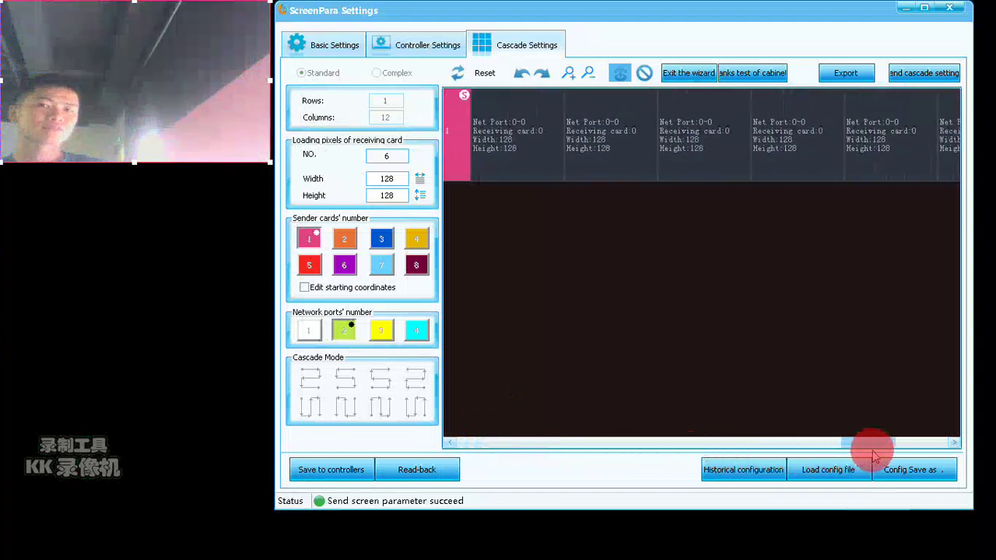
click(538, 150)
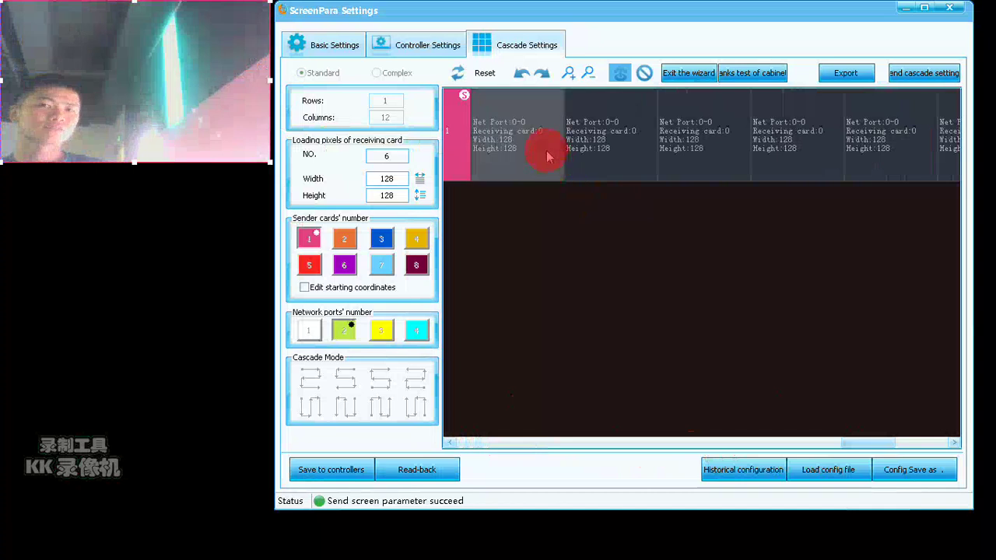
click(633, 150)
click(725, 144)
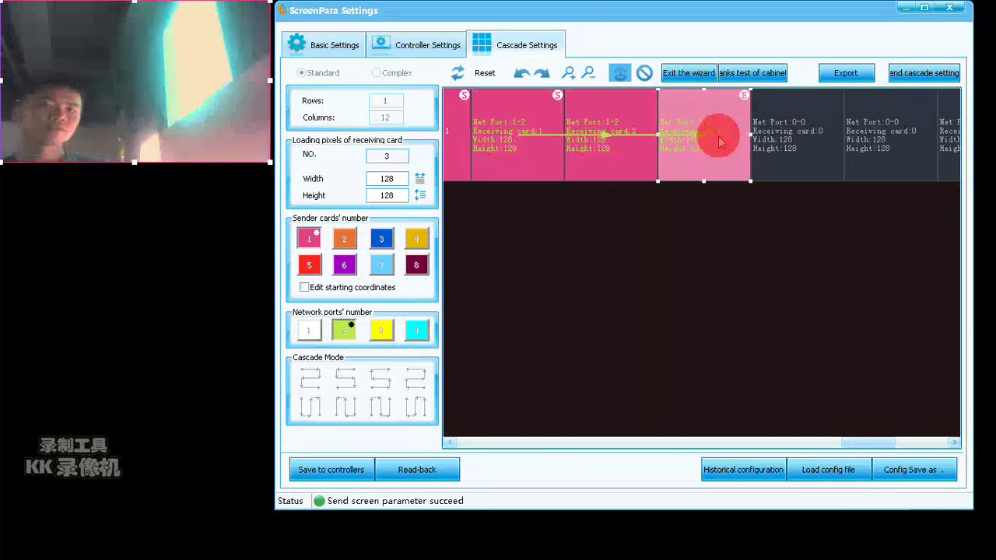
click(804, 154)
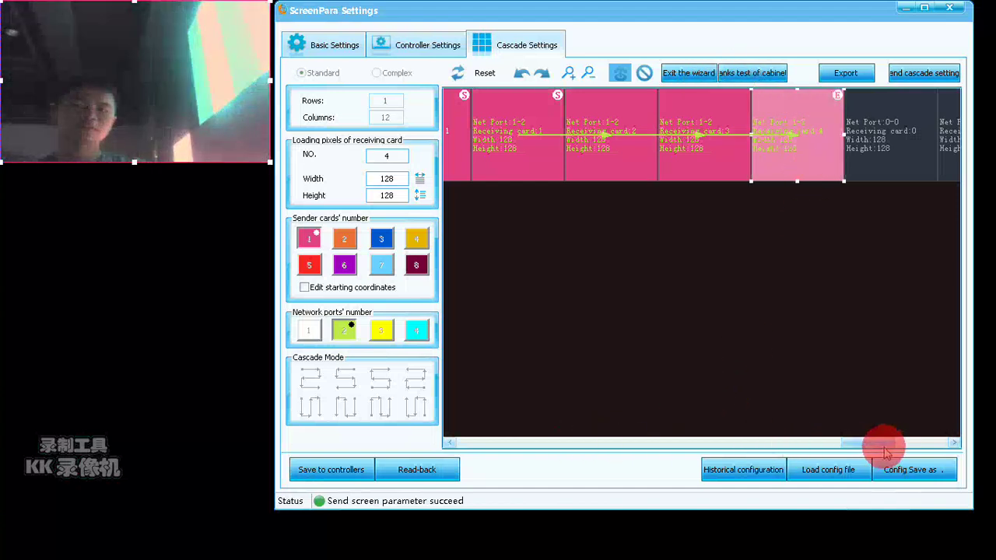
drag(880, 443, 965, 459)
click(833, 136)
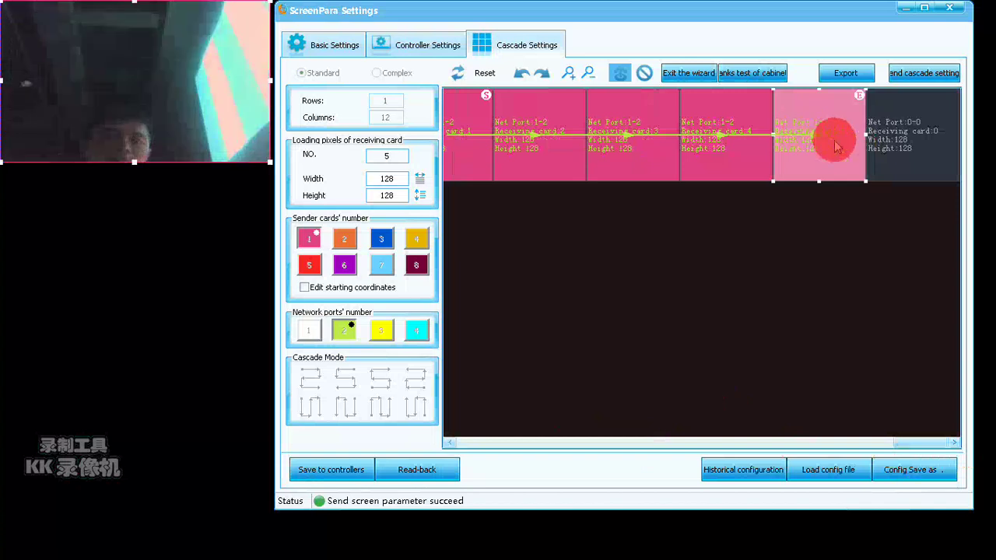
click(898, 134)
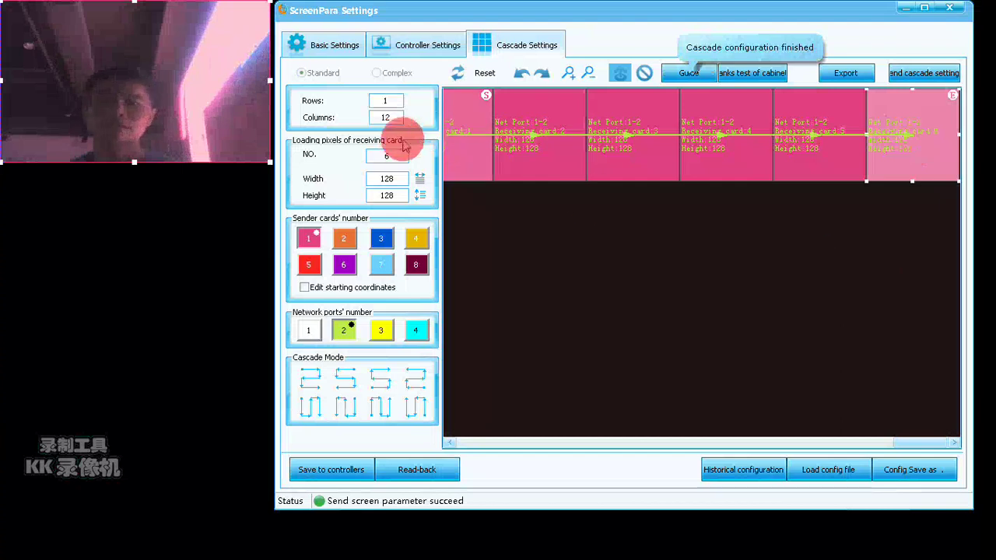
- Set receiving card size to 128 by 448 and apply it to all cards
drag(401, 182, 366, 178)
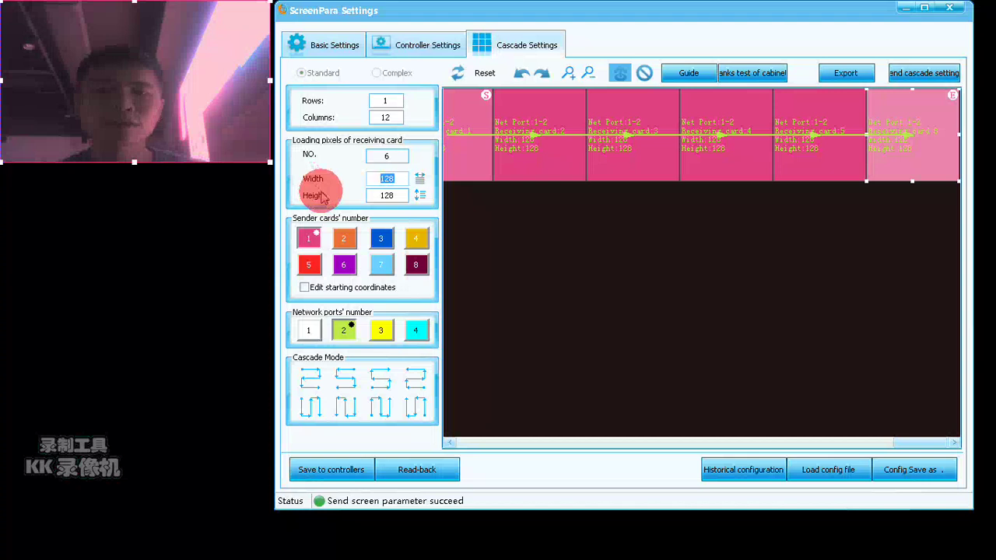
text(12)
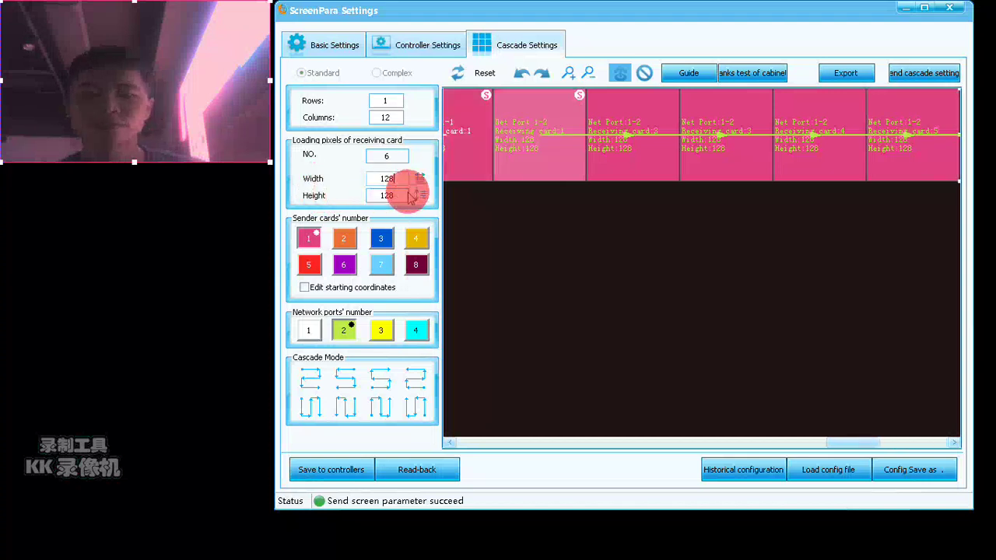
text(8)
key(Tab)
text(44)
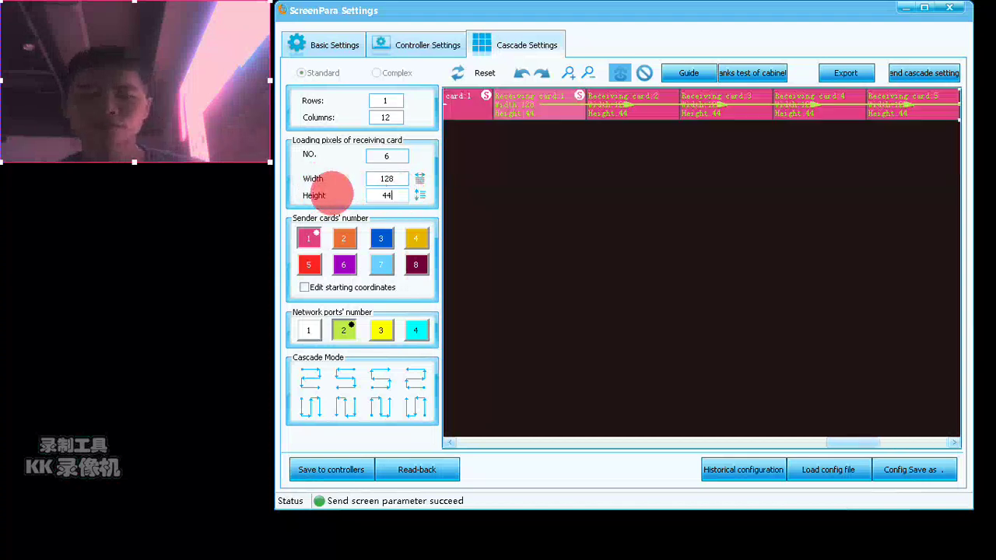
text(8)
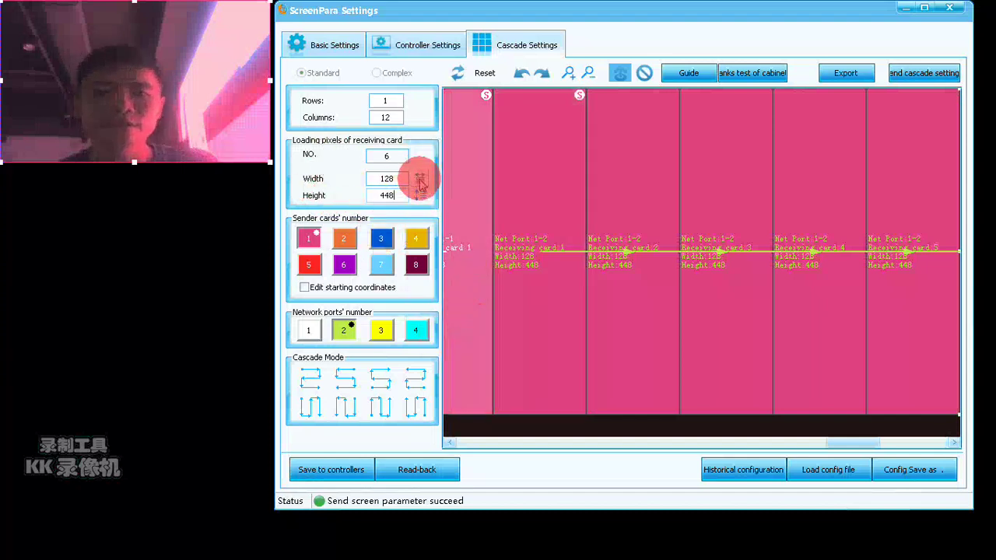
click(420, 182)
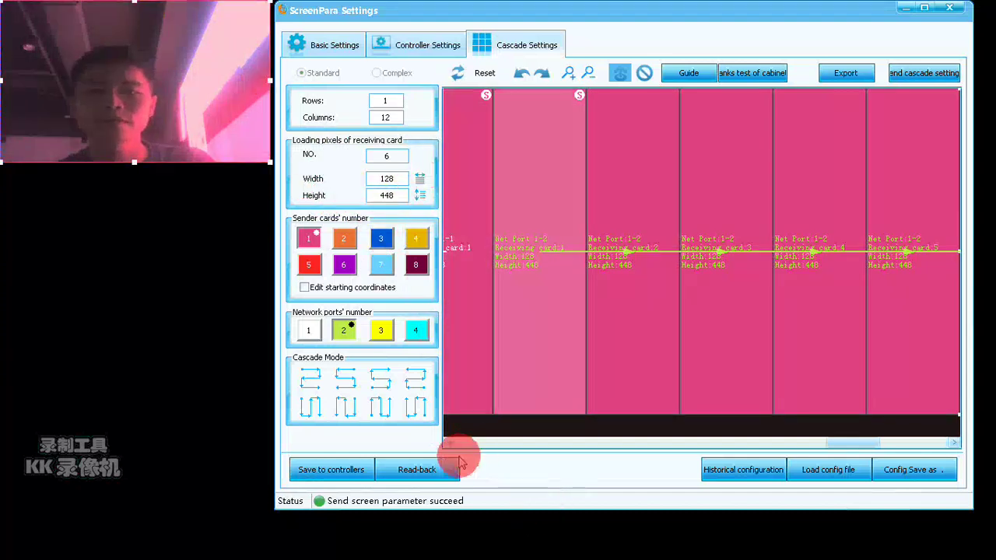
click(881, 447)
drag(882, 450, 960, 445)
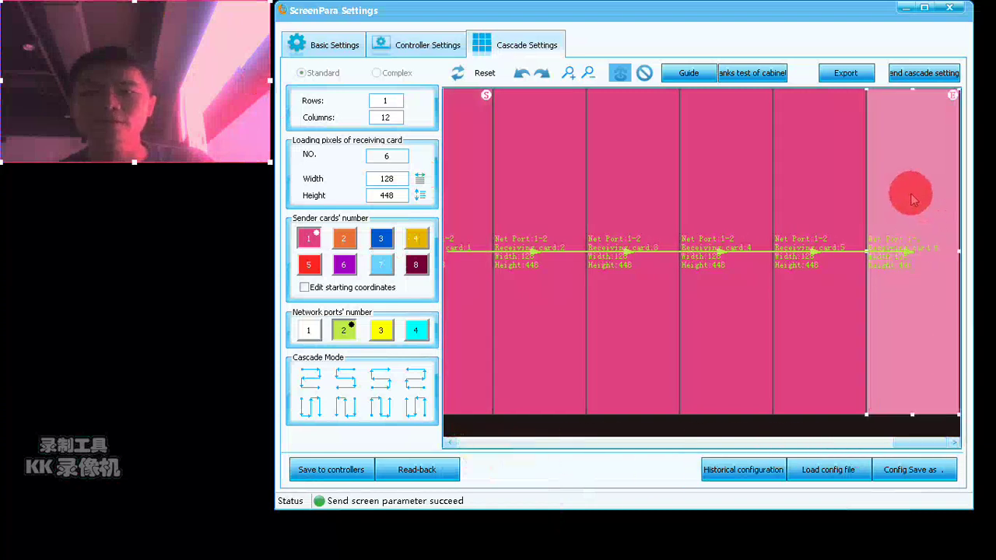
- Change the receiving card width to 64, giving 64x448 cards
drag(401, 179, 345, 175)
text(64)
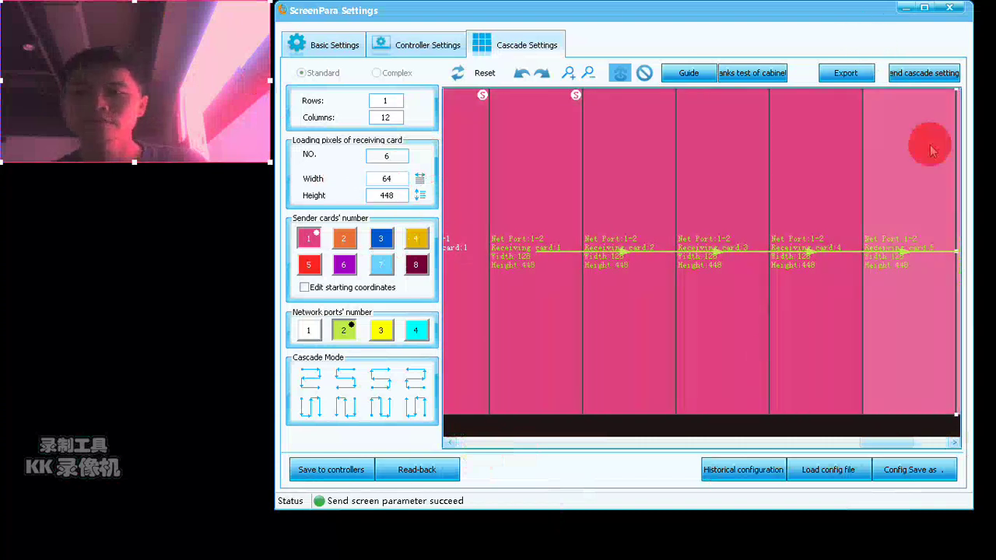
drag(880, 450, 943, 451)
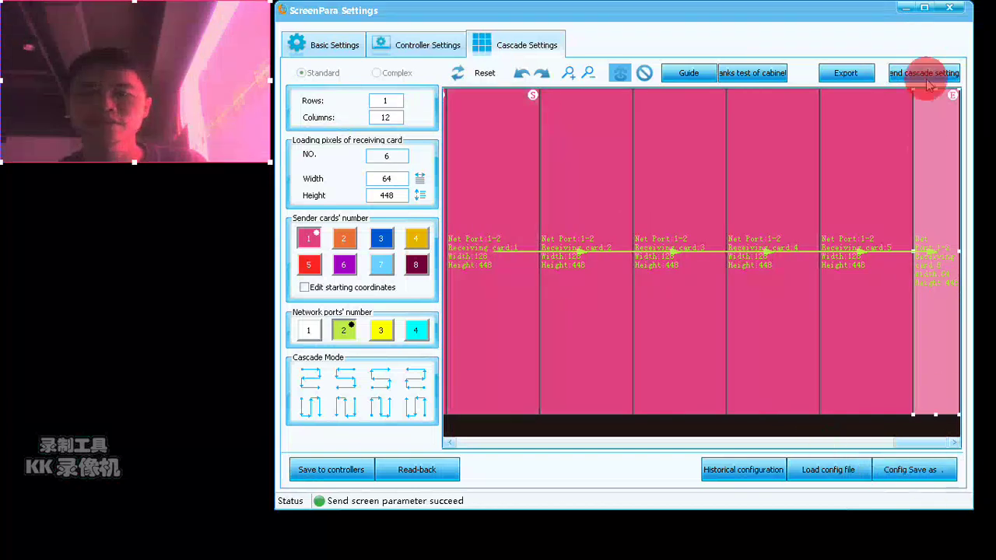
- Review Controller and Cascade Settings, then close the window and confirm sending settings to the controller
click(424, 48)
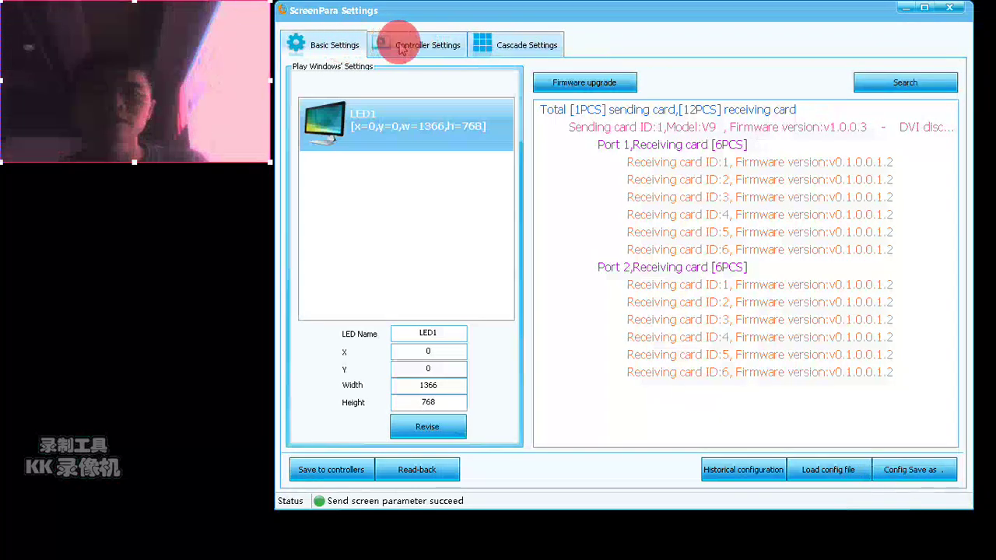
click(490, 45)
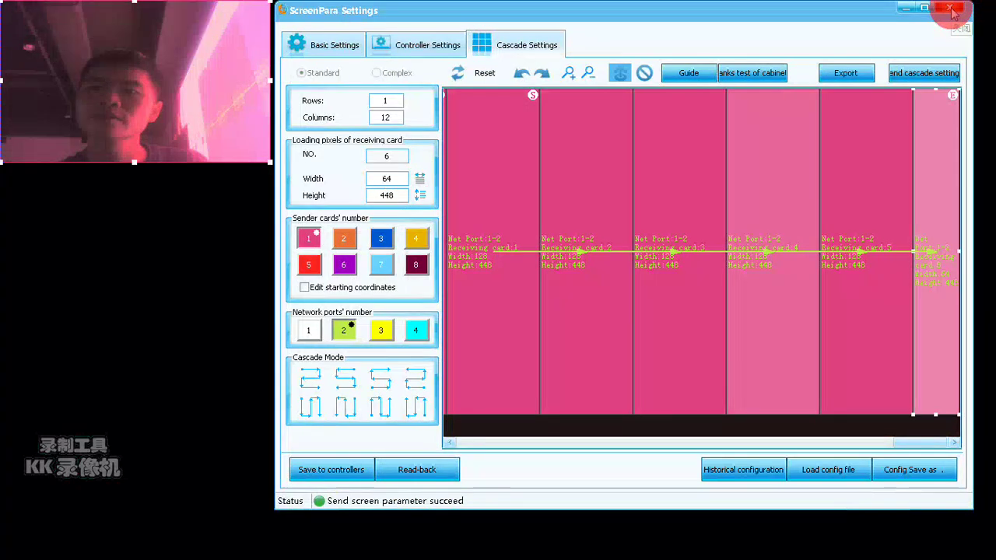
click(951, 9)
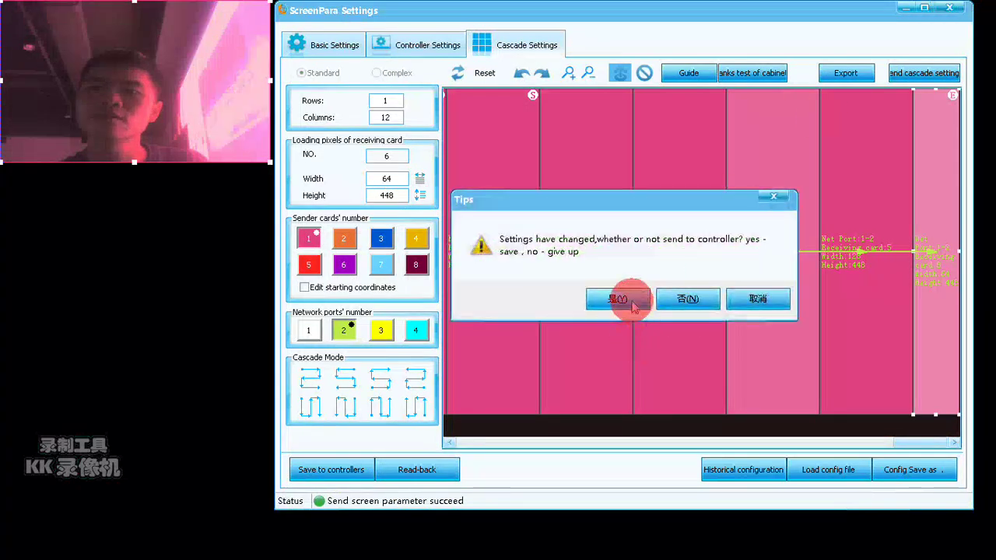
click(632, 304)
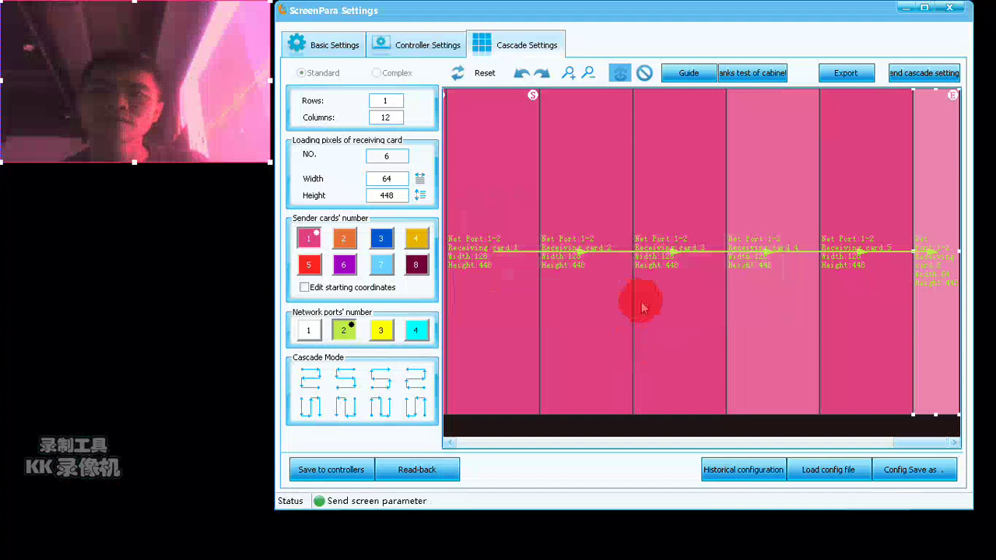
click(961, 9)
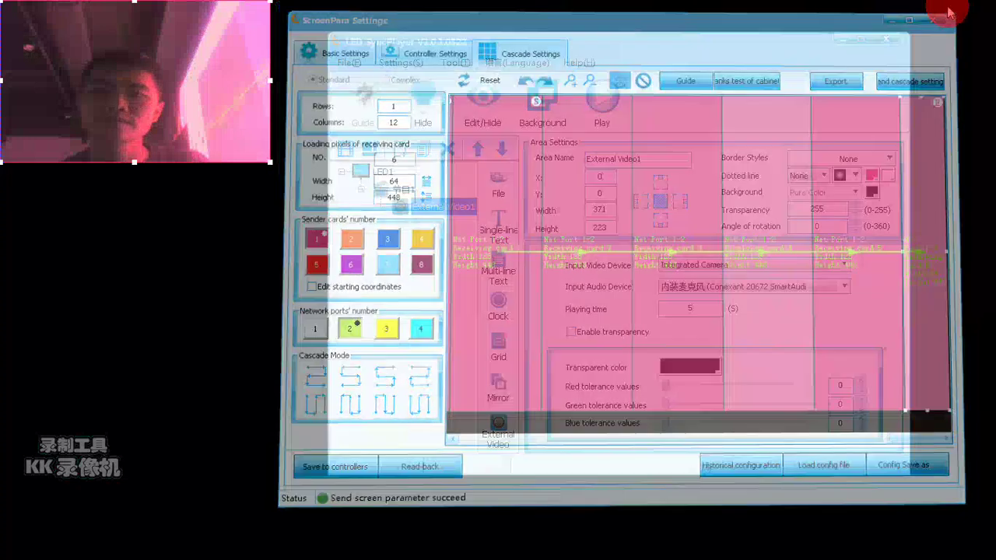
- Delete the existing External Video1 camera area from 节目1
click(602, 173)
click(470, 200)
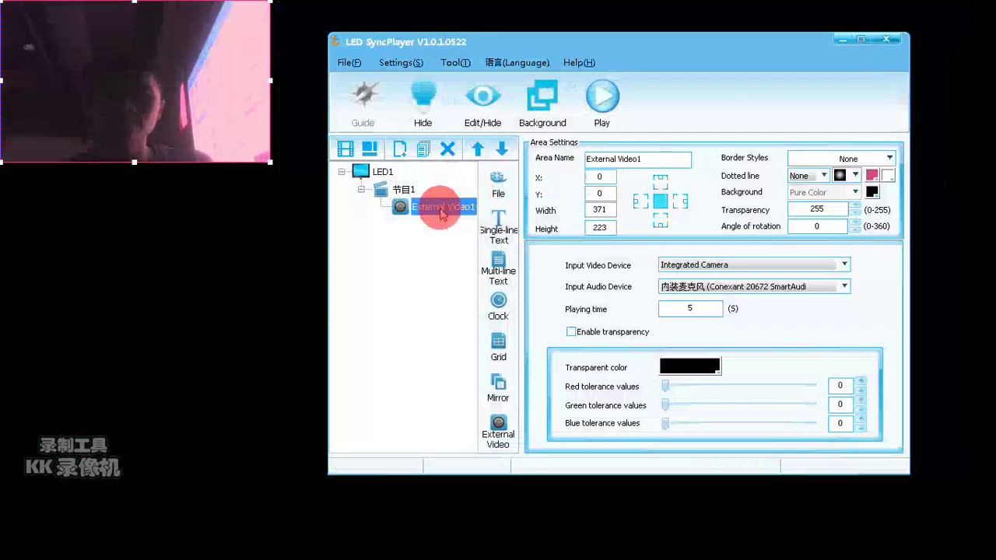
right_click(442, 213)
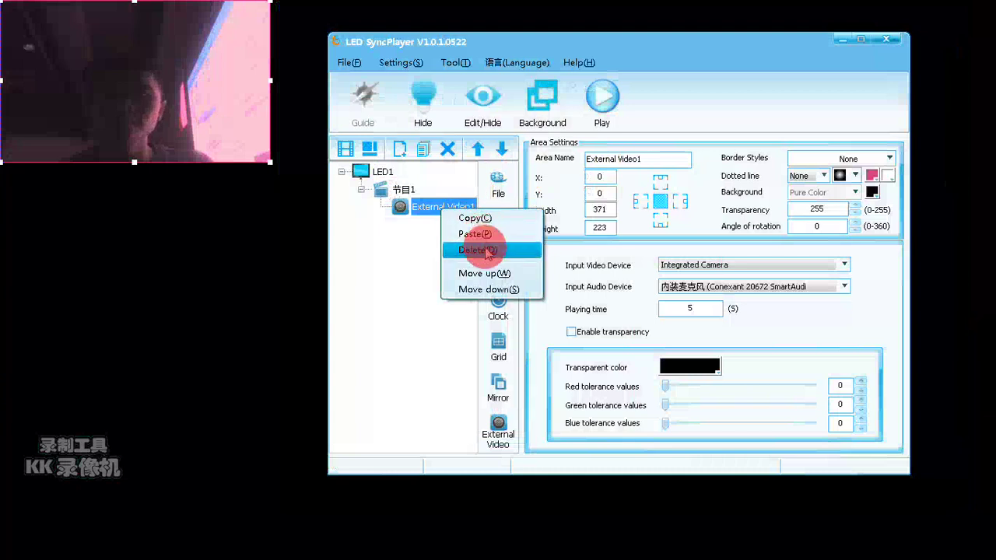
click(488, 249)
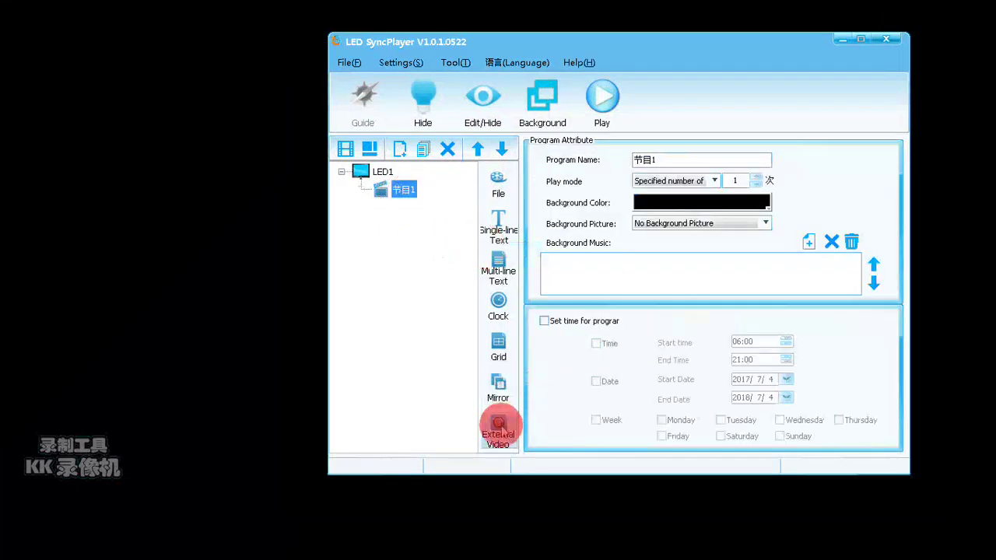
- Add a new External Video camera area at X 0, Y 0, sized 297x221
click(504, 435)
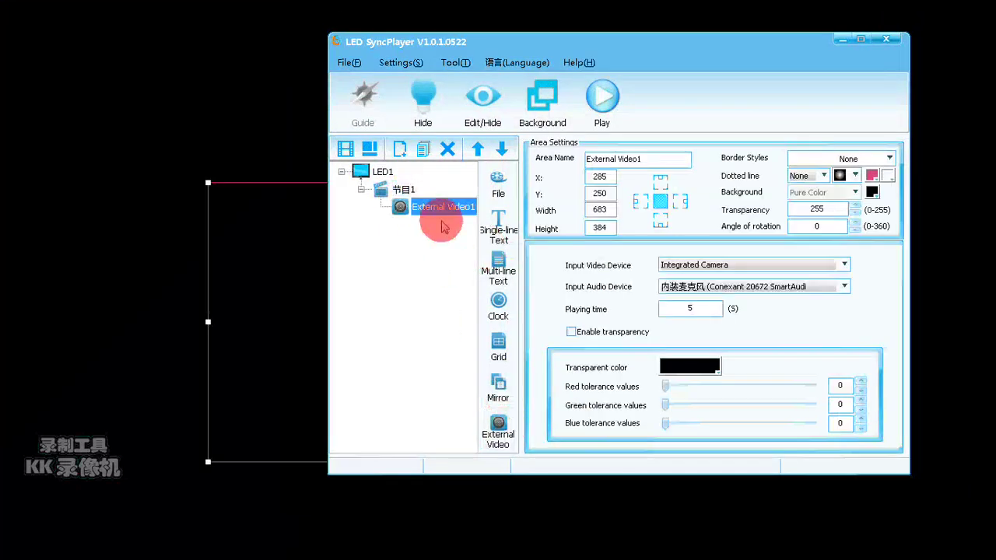
drag(292, 218, 78, 4)
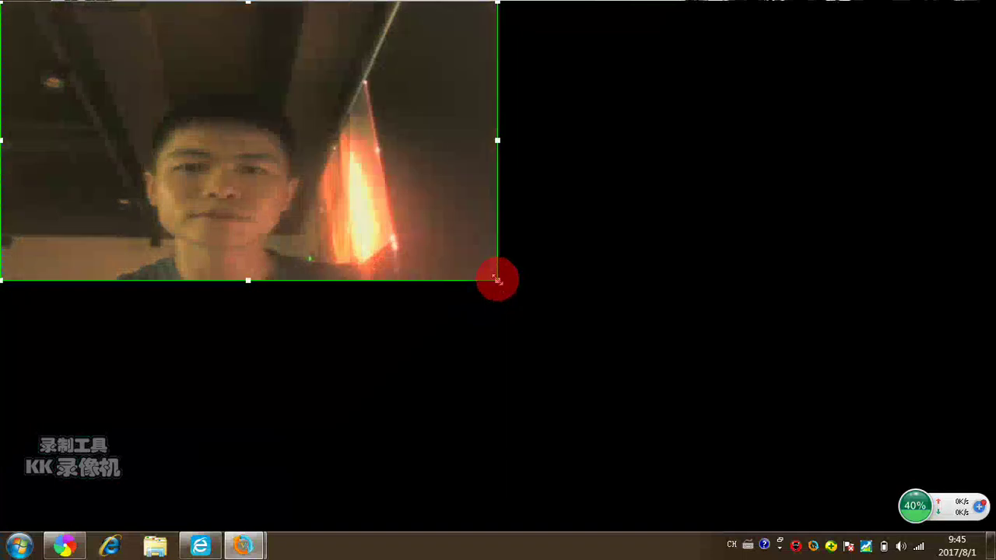
drag(495, 280, 214, 161)
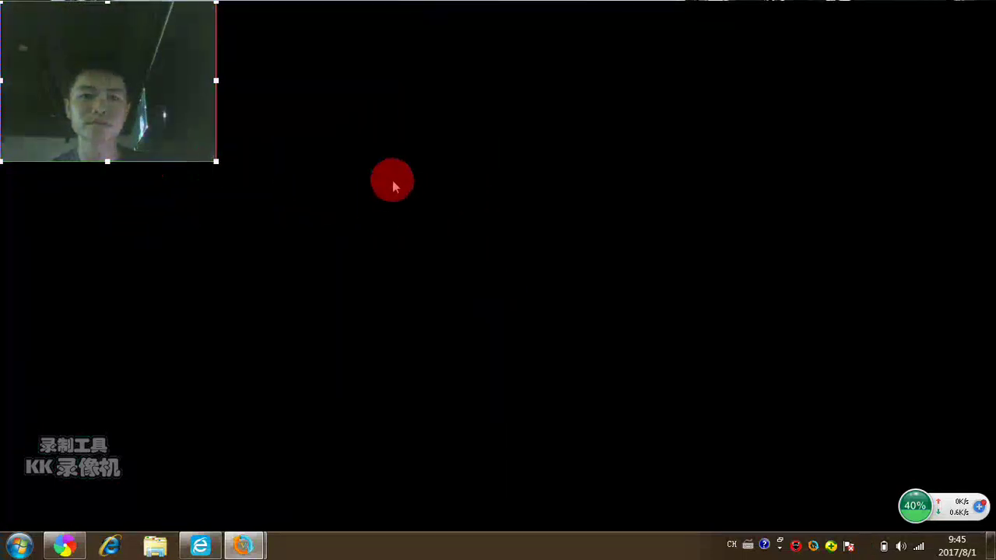
click(423, 204)
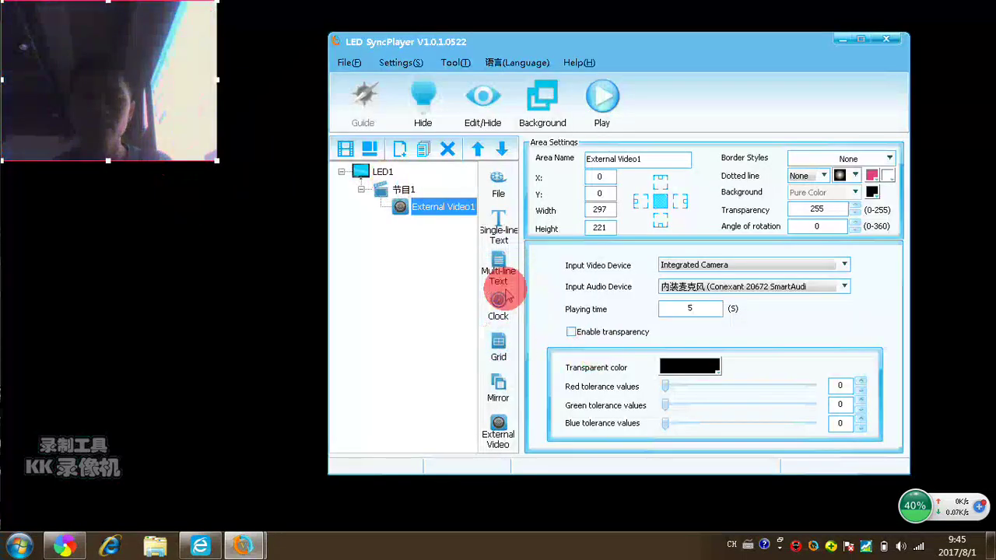
- Add a File area playing Wildlife.wmv from Videos > sample videos
click(499, 195)
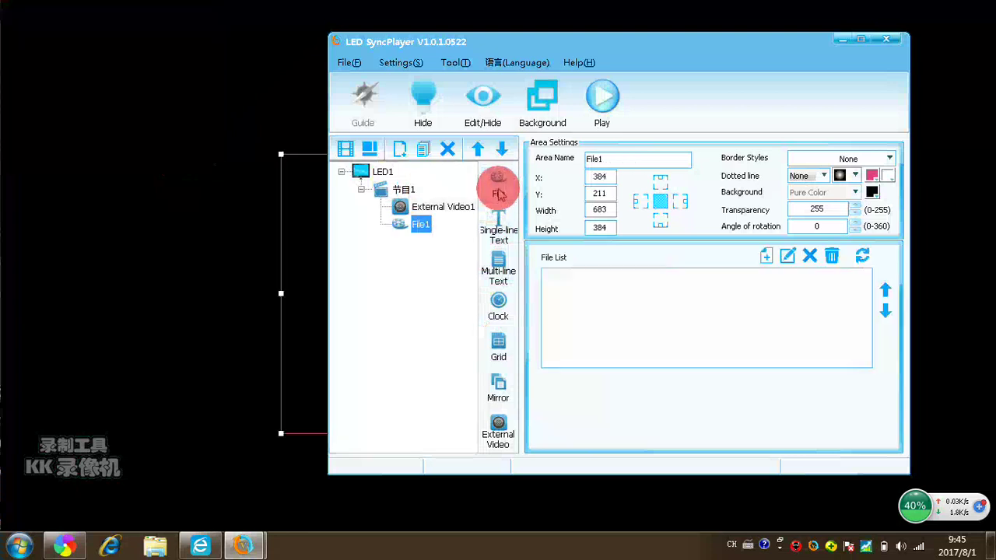
click(765, 258)
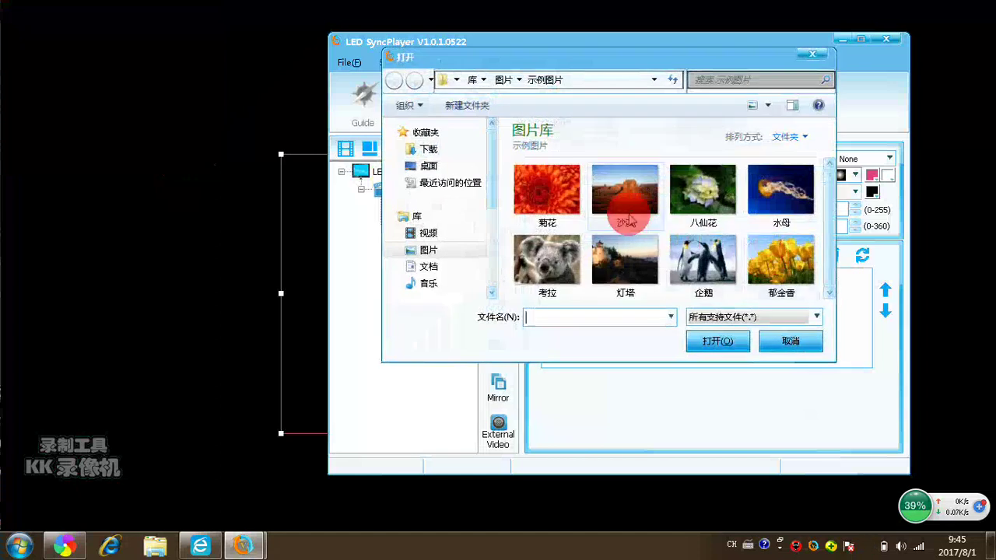
click(429, 233)
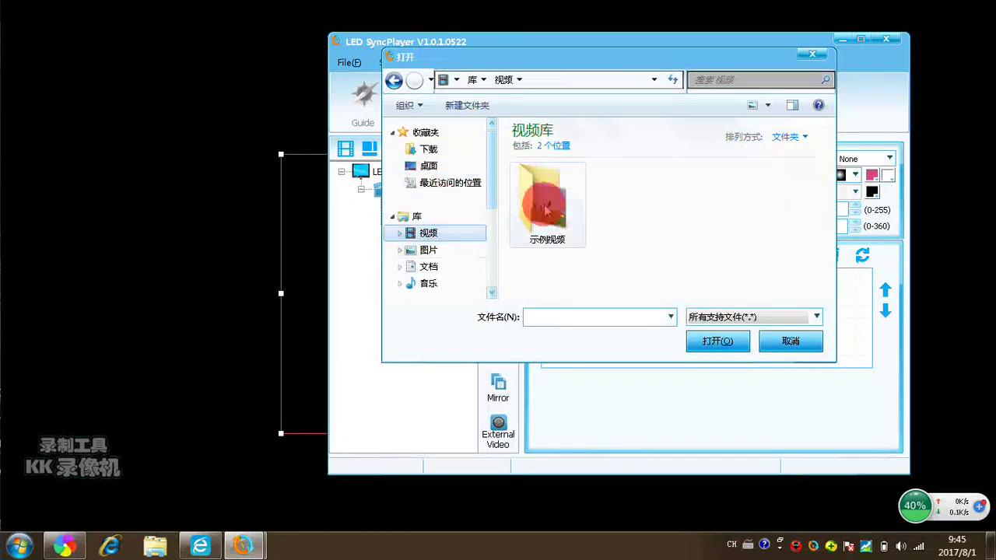
double_click(544, 196)
double_click(545, 196)
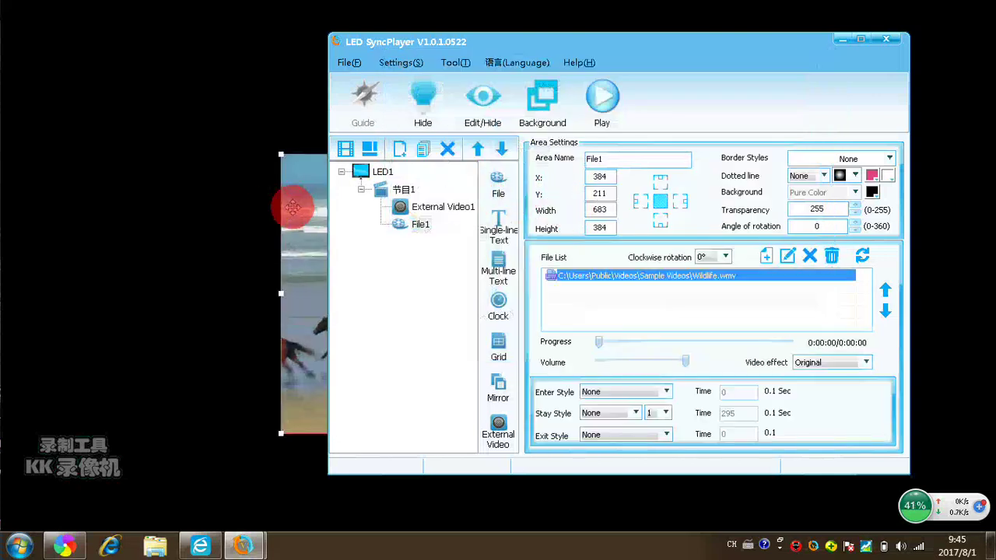
- Position and resize the Wildlife video area to X 118, Y 158, 367x218
drag(288, 207, 91, 225)
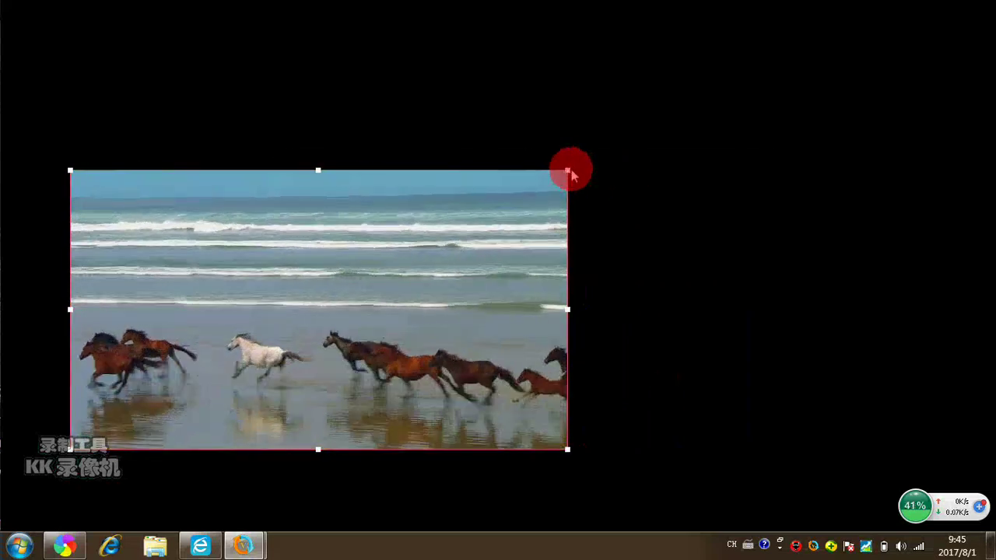
drag(570, 168, 336, 289)
drag(242, 344, 252, 76)
click(494, 140)
click(382, 121)
drag(207, 104, 208, 204)
click(629, 195)
click(452, 211)
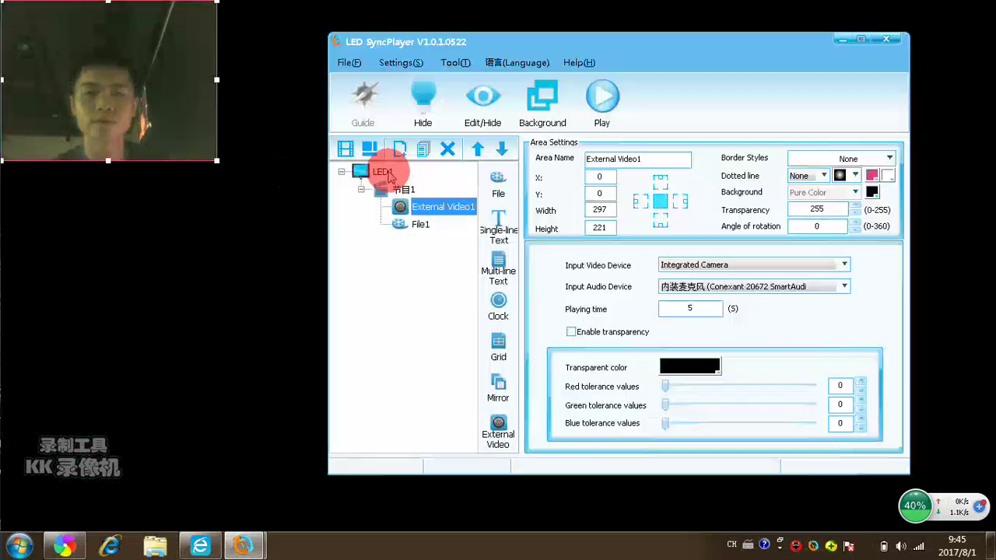
click(420, 225)
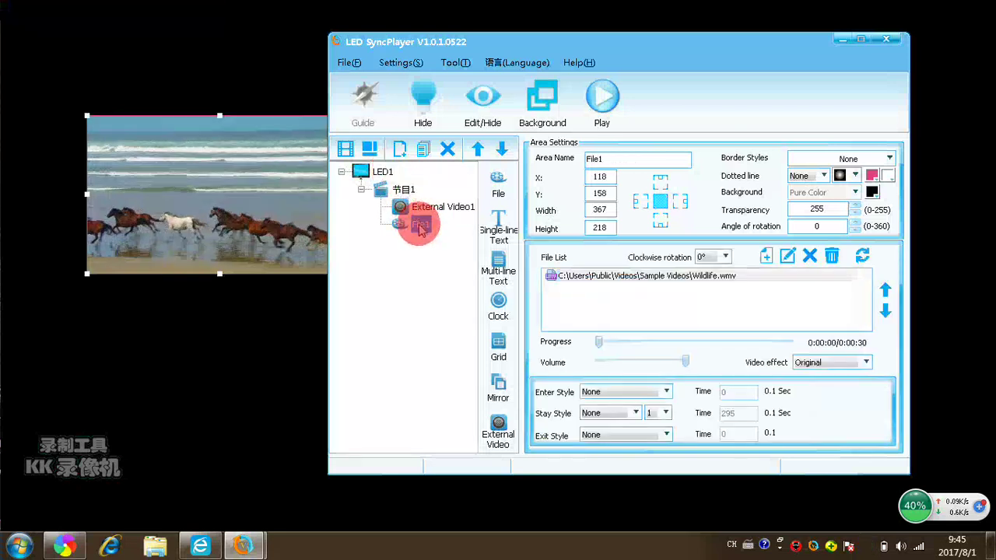